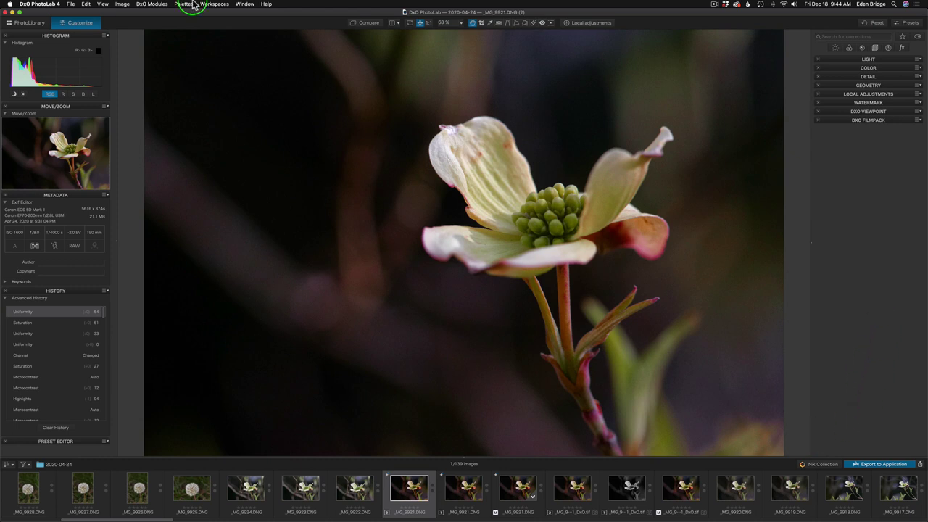
Step: View the available workspaces, and expand and collapse all of the correction palettes
click(215, 4)
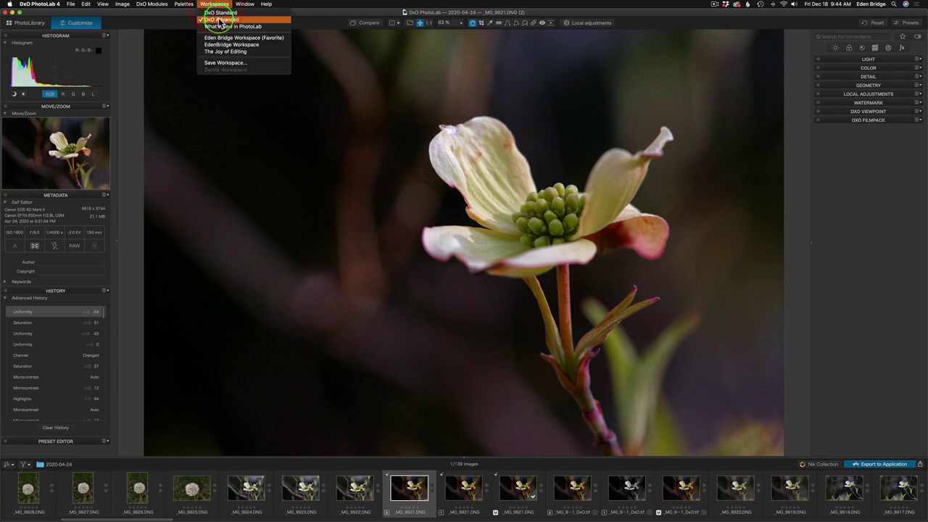
click(316, 13)
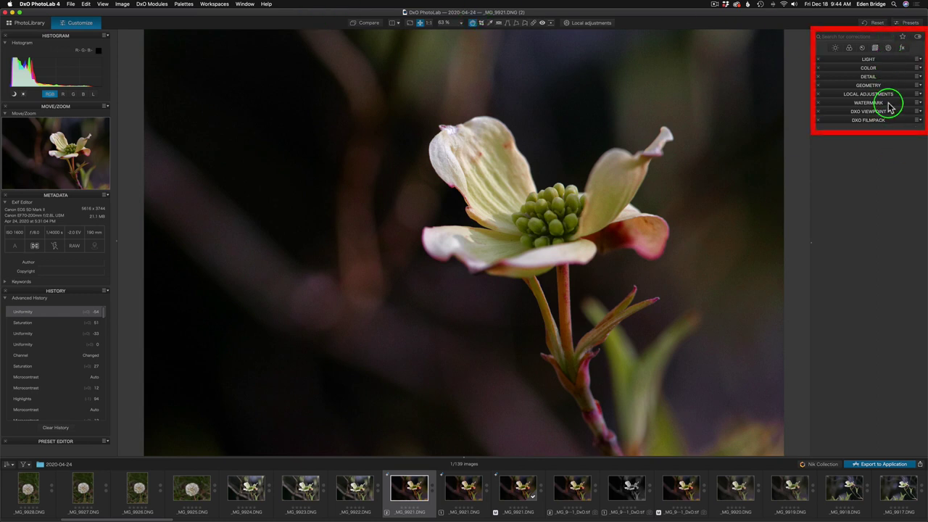
right_click(893, 64)
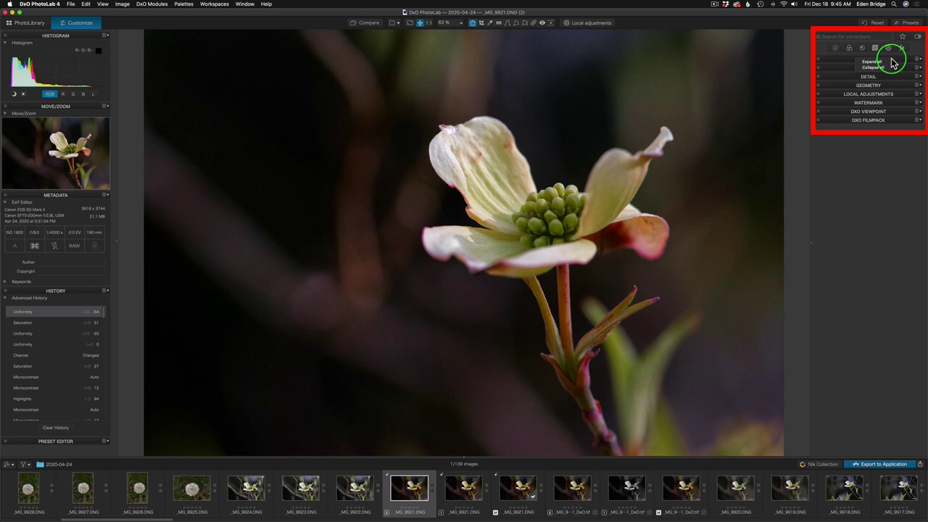
click(876, 61)
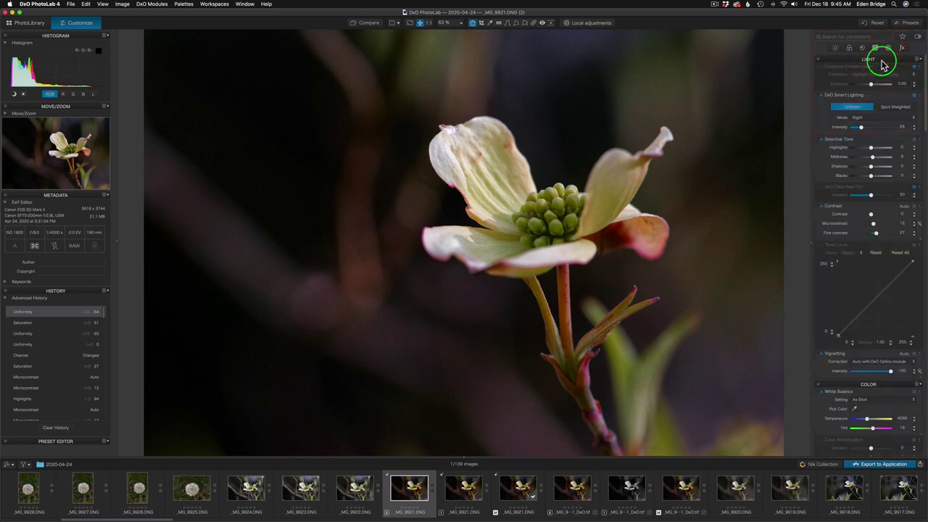
right_click(893, 61)
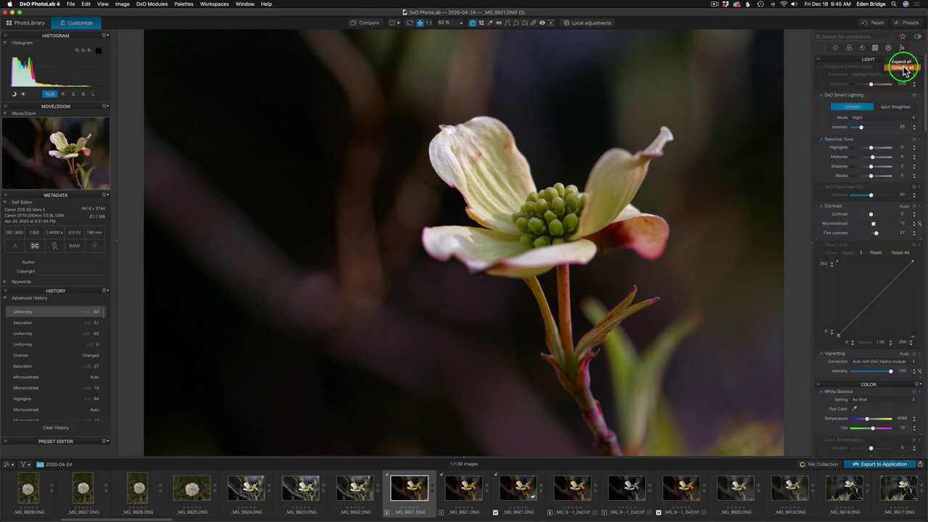
click(903, 68)
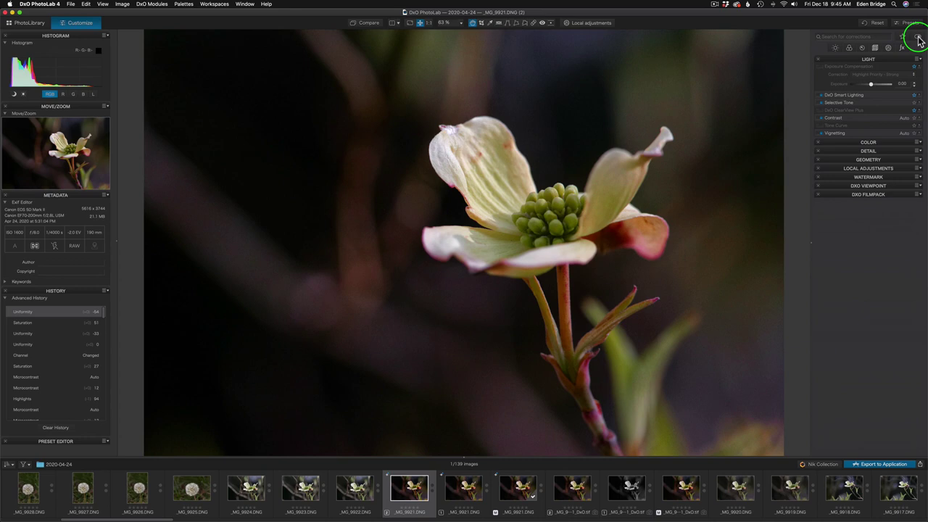
Step: Show only the active corrections, review them down to Distortion, and restore the full palette view
click(918, 37)
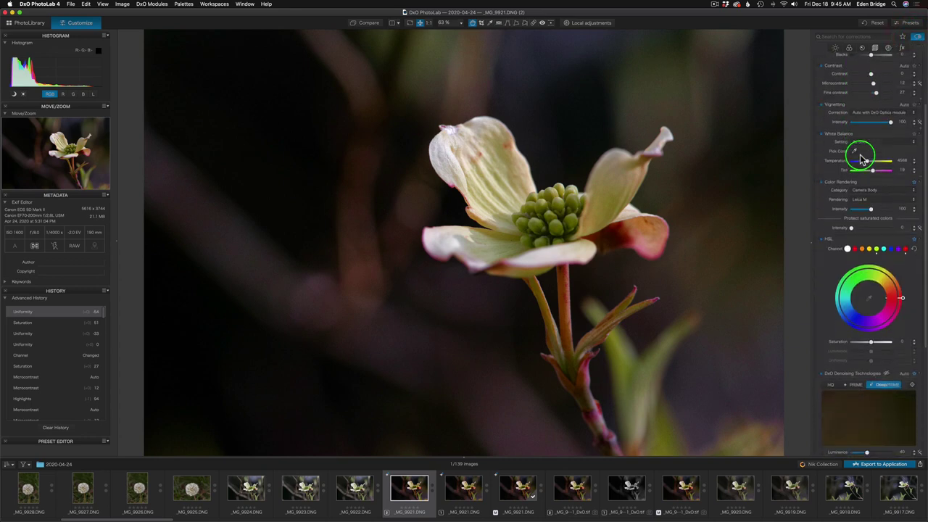
scroll(863, 160, down, 5)
scroll(862, 159, up, 8)
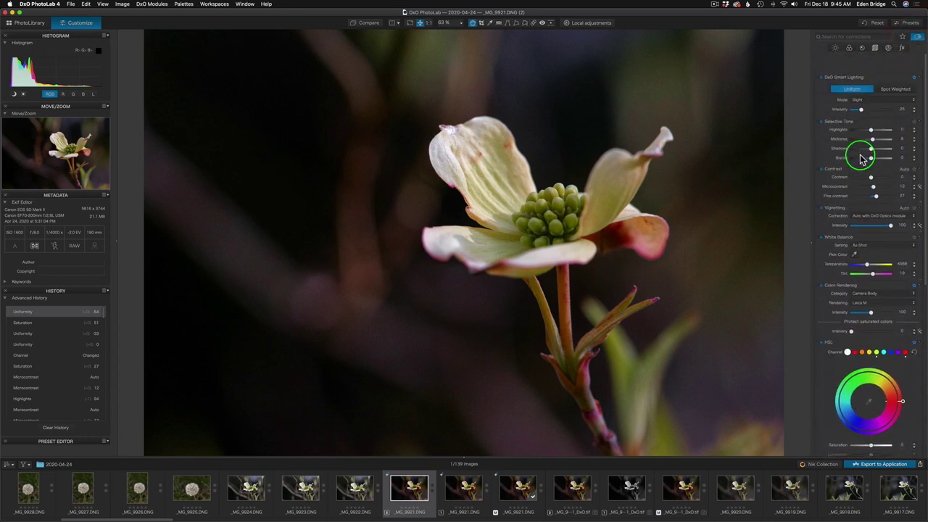
scroll(862, 160, down, 1)
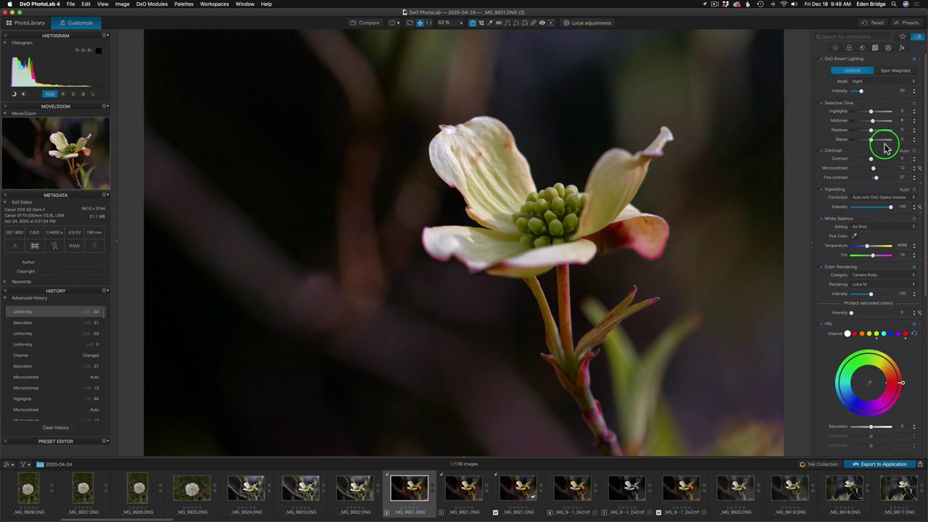
click(367, 26)
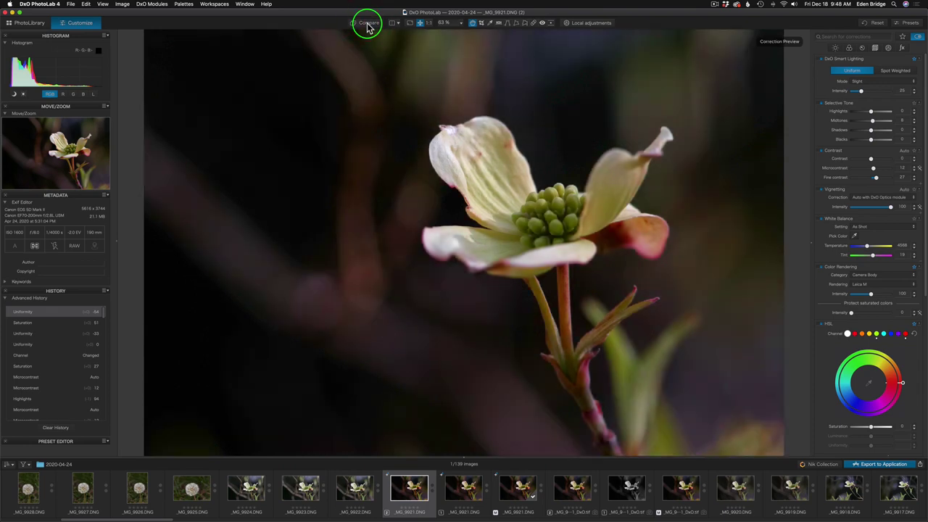
scroll(884, 209, down, 8)
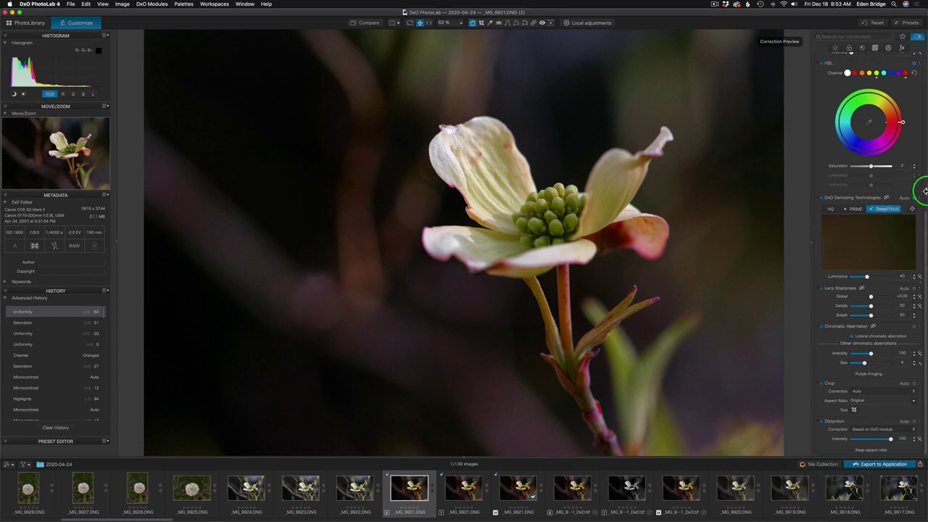
click(916, 37)
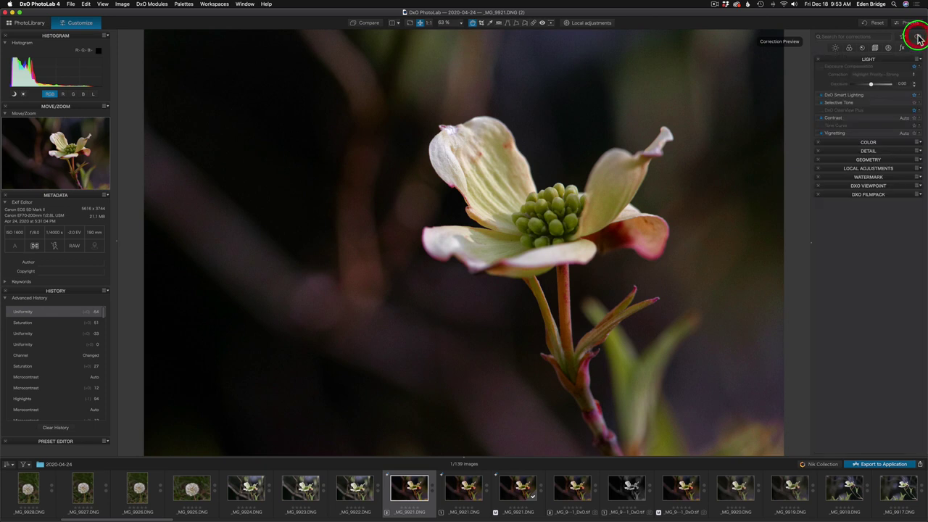
Step: Collapse the Light palette and expand the DxO FilmPack palette
click(871, 61)
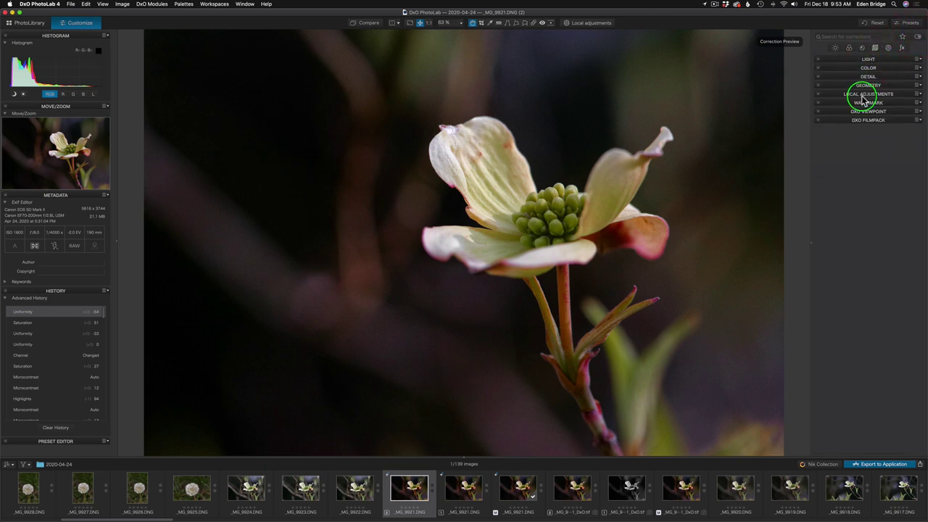
click(898, 121)
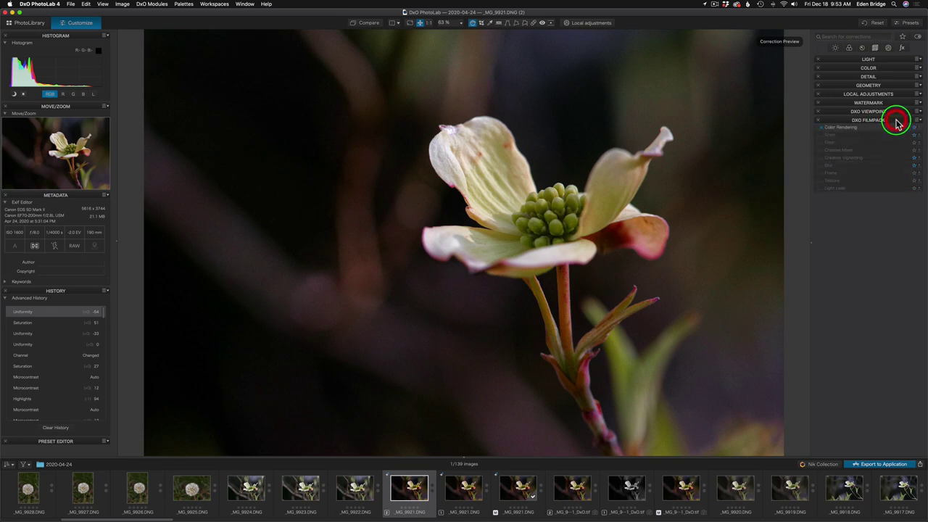
click(856, 129)
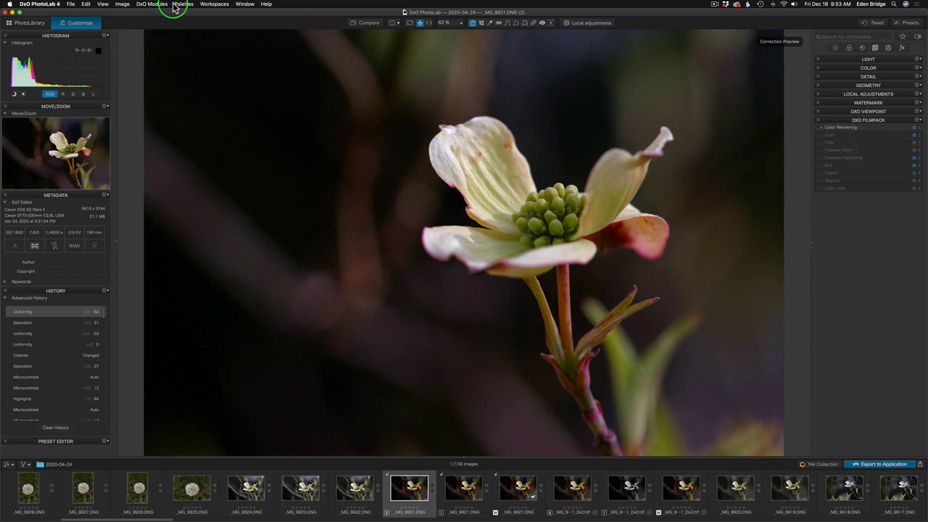
Step: View the available workspaces and the list of corrections that can be included in the DxO FilmPack palette
click(212, 4)
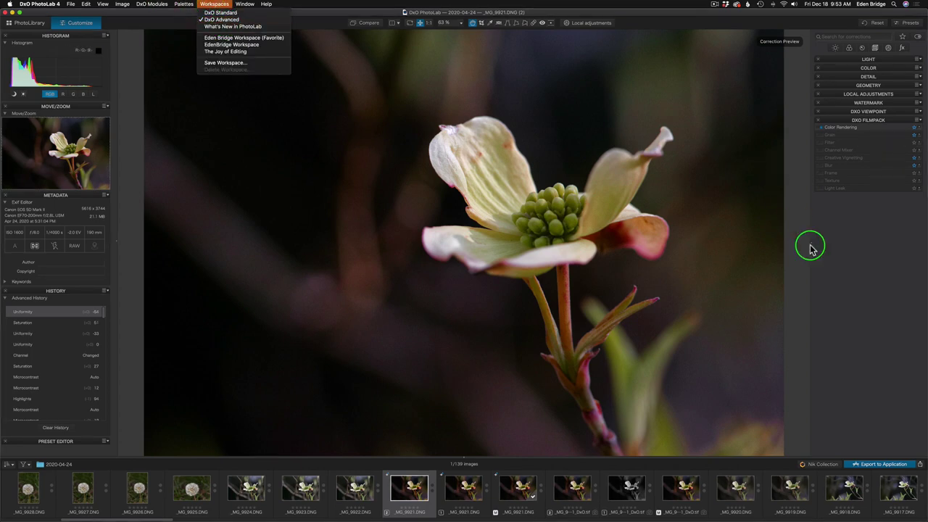
click(864, 217)
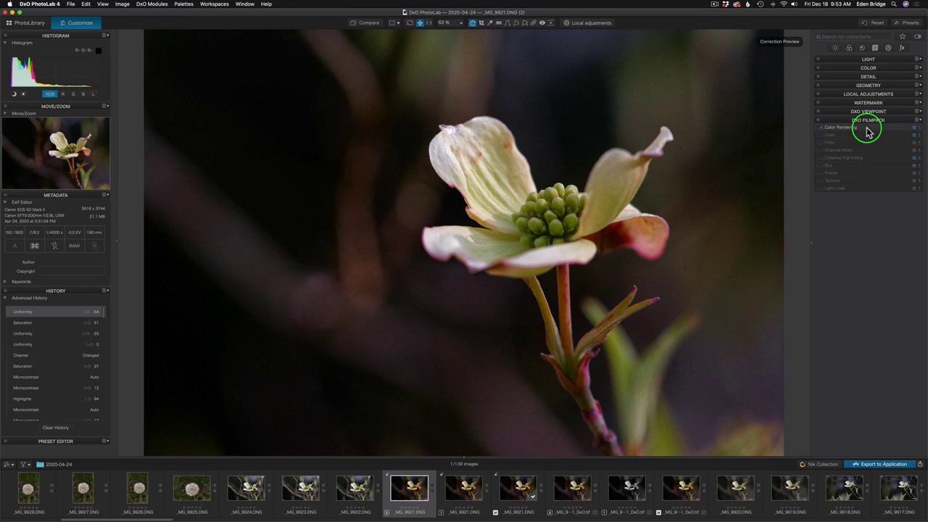
click(918, 121)
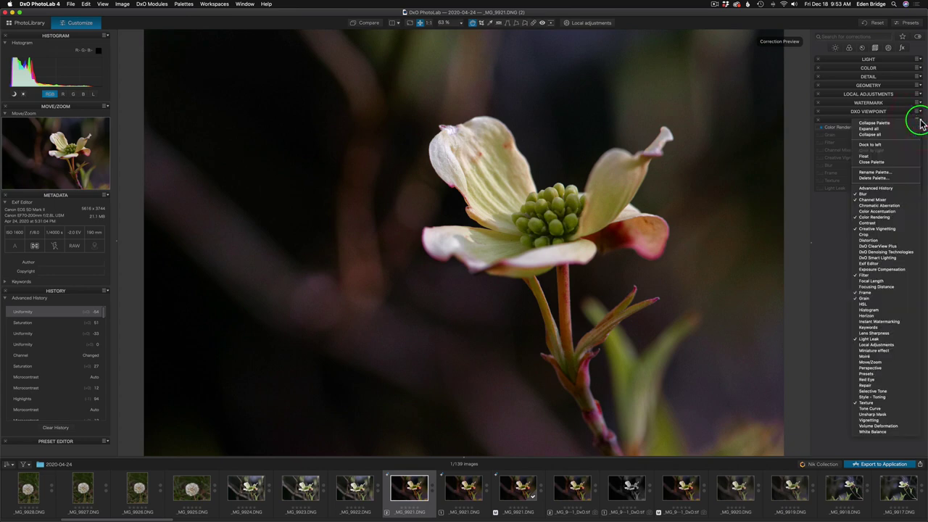
click(834, 215)
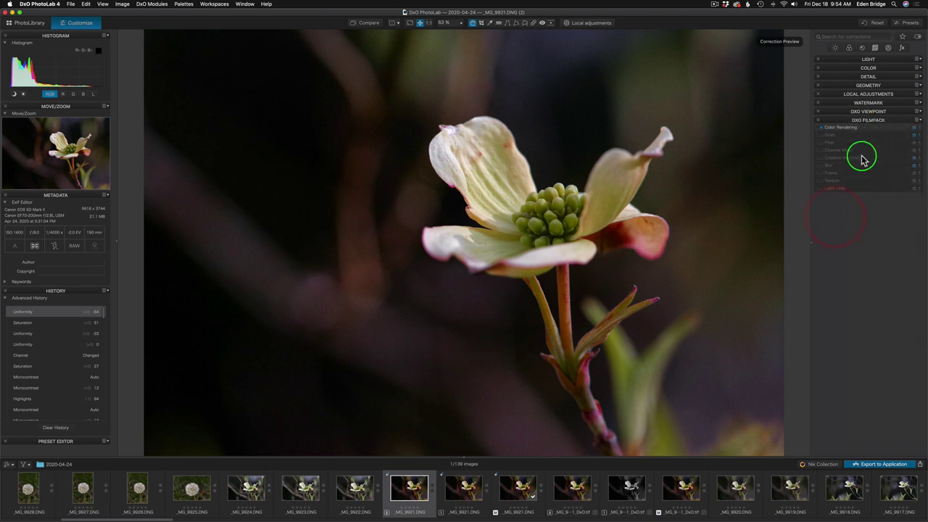
Step: Select the master version of _MG_9921.DNG and view the commands for it, including Create Virtual Copy
click(523, 493)
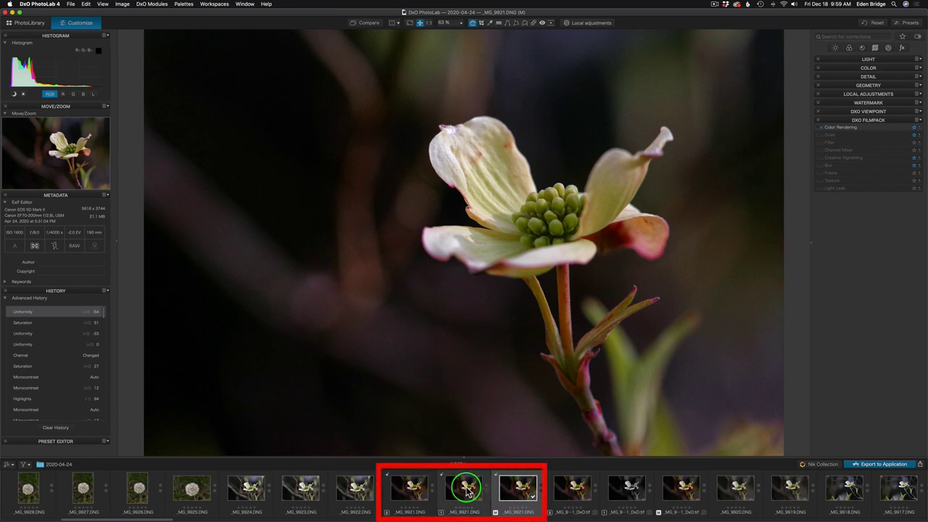
right_click(520, 492)
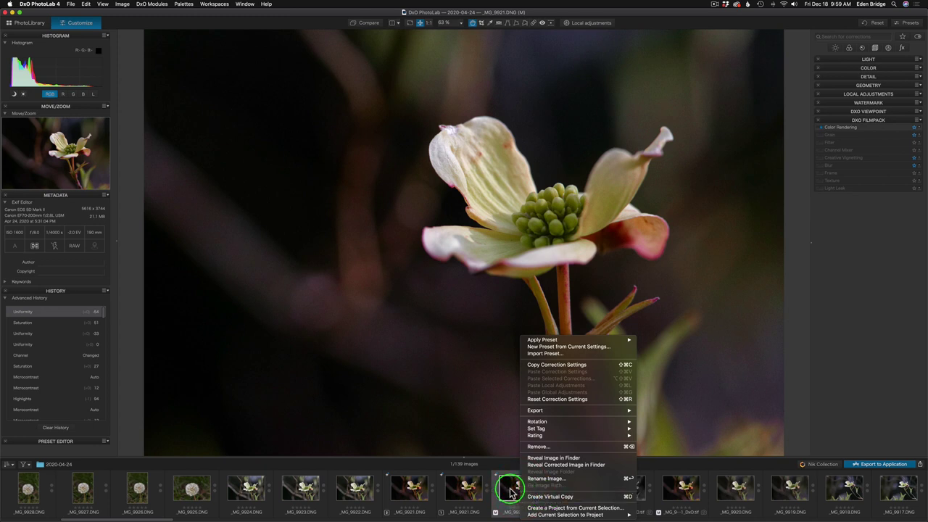
click(509, 493)
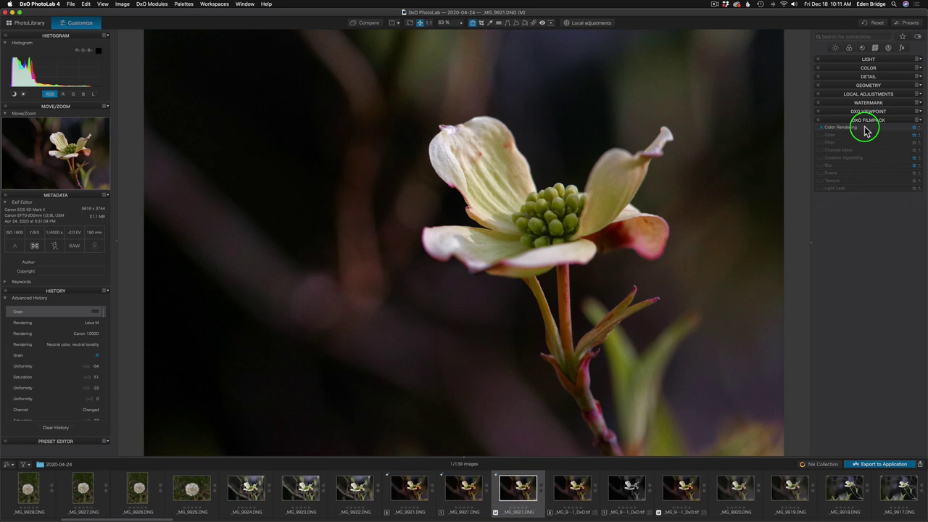
Step: Expand the Color Rendering and Grain corrections in the DxO FilmPack palette and enable Grain
click(865, 129)
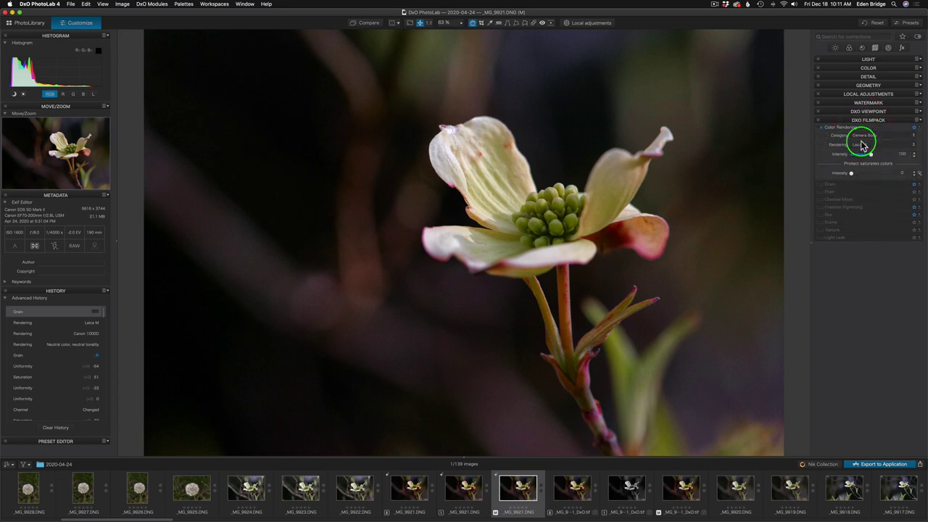
click(843, 185)
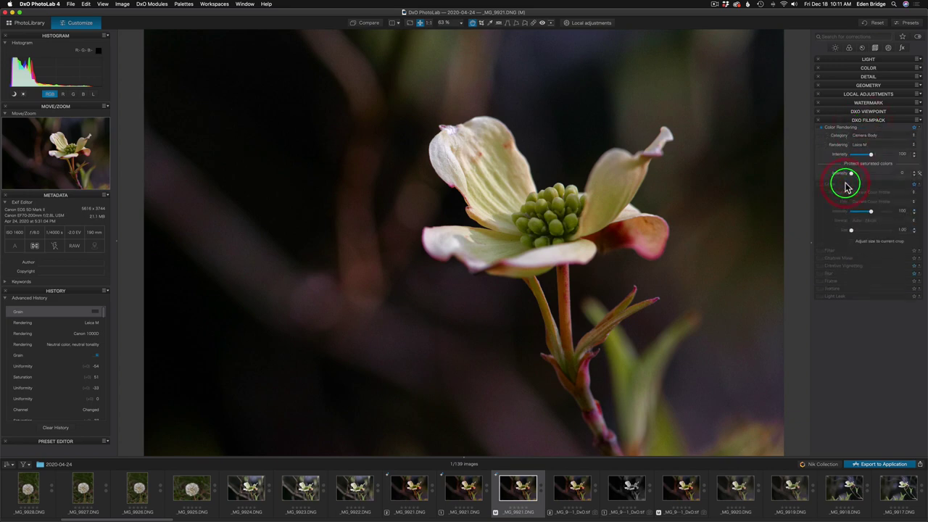
click(821, 187)
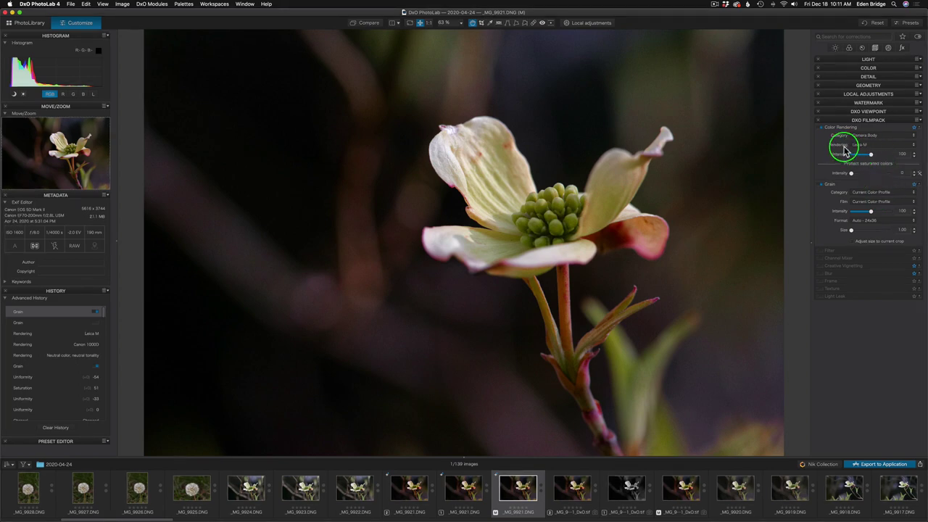
Step: Try the Generic renderings category in Color Rendering, and restore the Camera Body category with the Leica M rendering
click(888, 135)
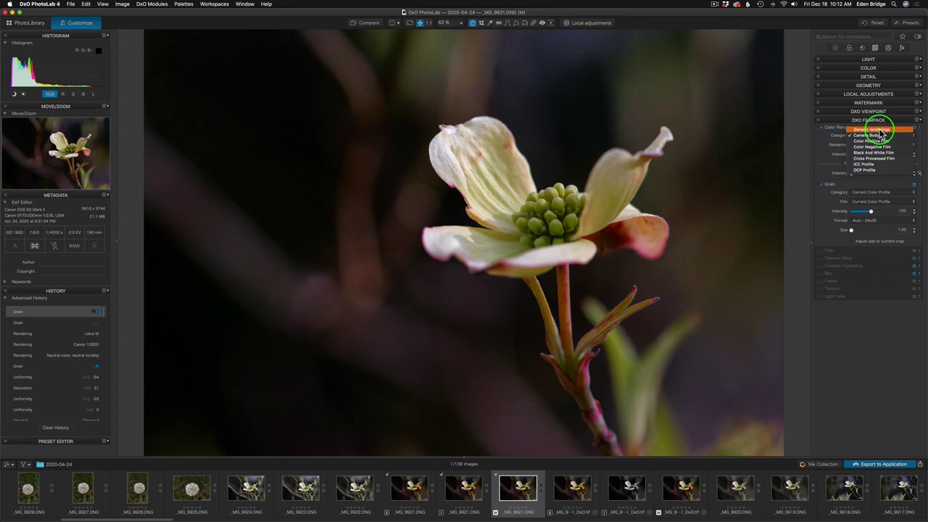
click(880, 130)
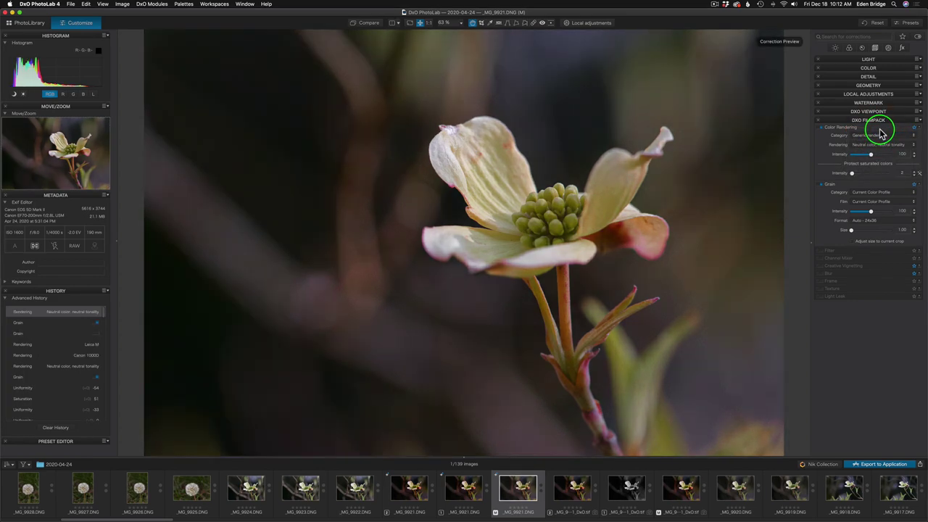
click(881, 134)
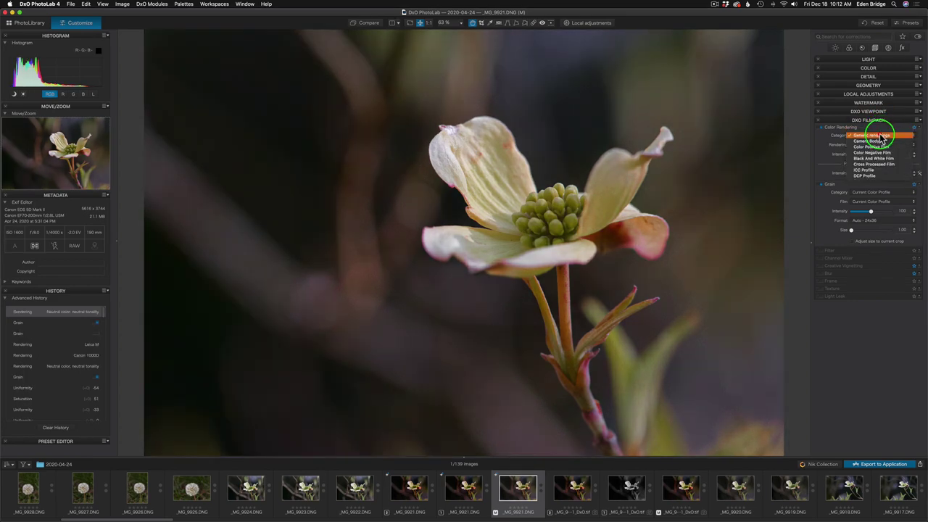
click(879, 141)
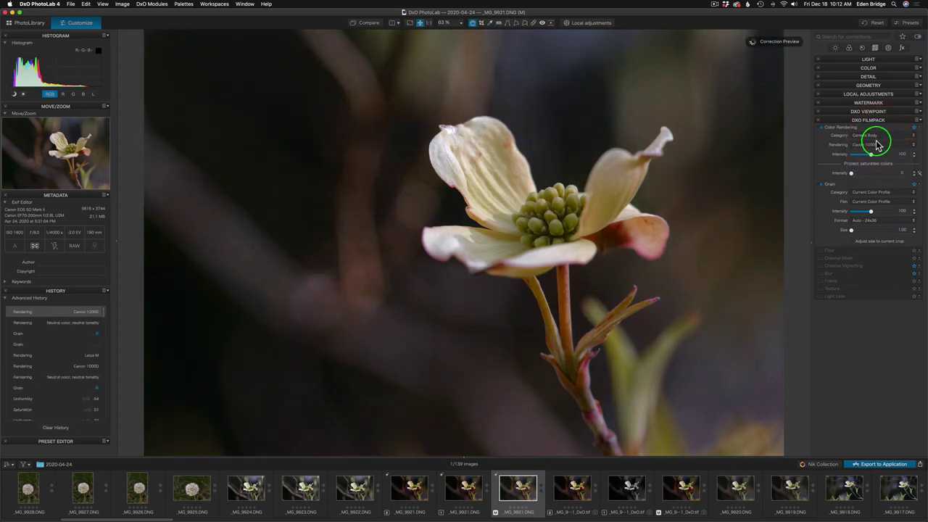
click(879, 144)
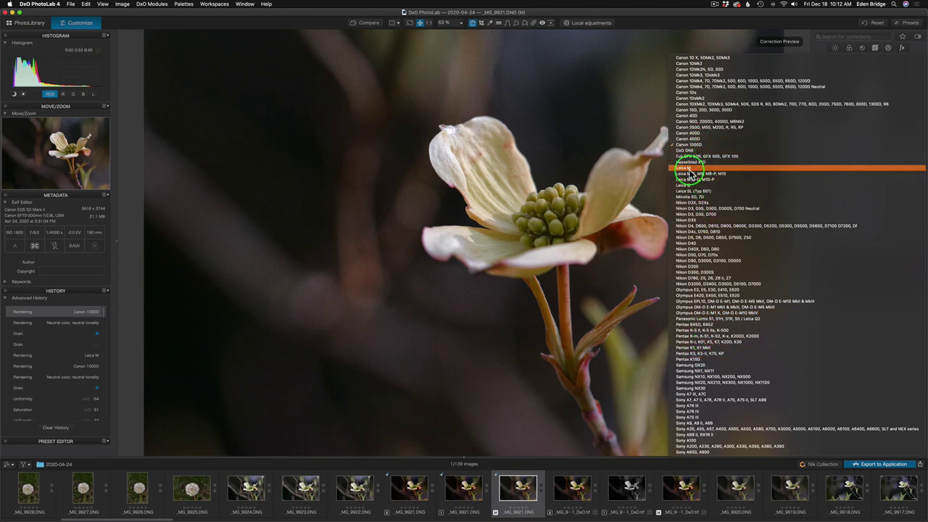
click(693, 168)
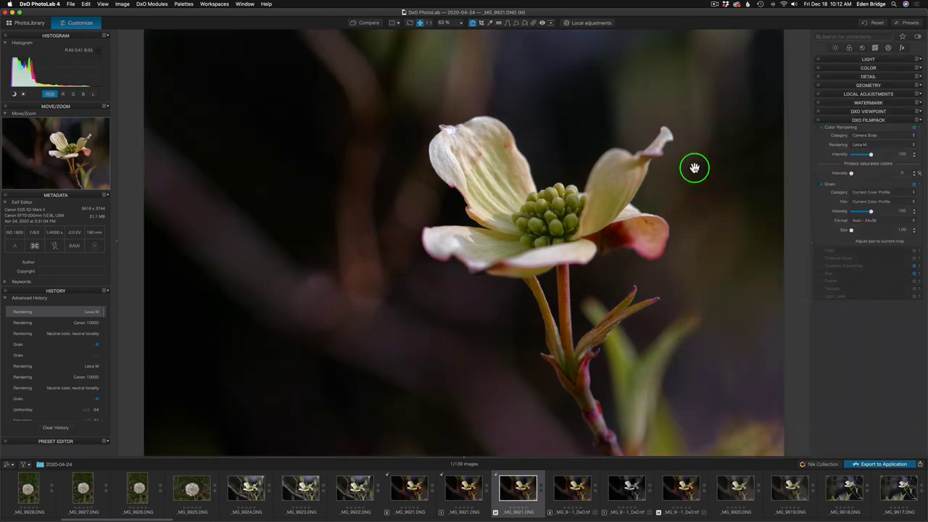
Step: View the Color Rendering categories and the format options for Grain
click(893, 139)
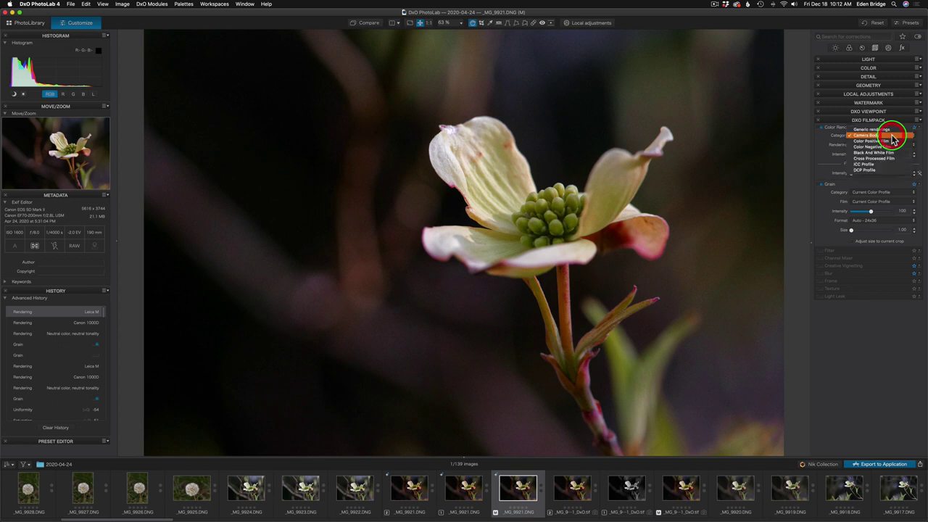
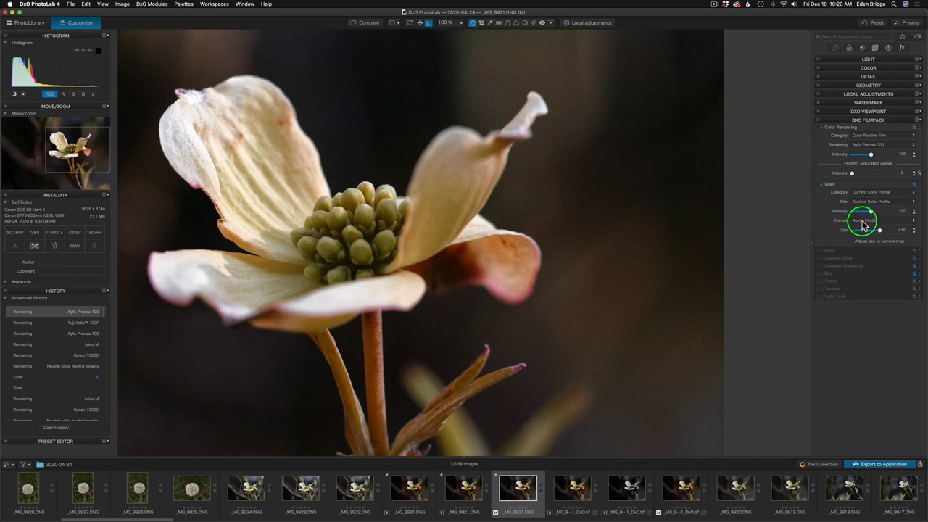
click(874, 220)
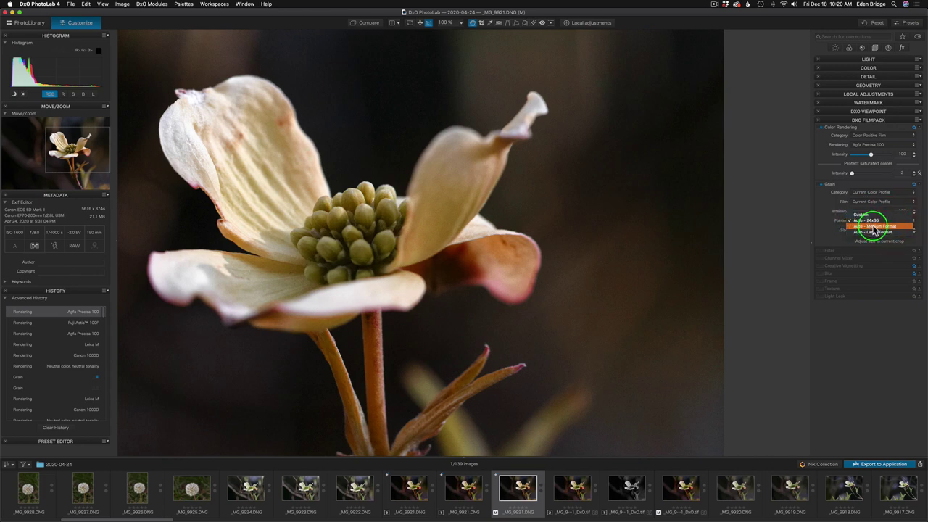
click(824, 224)
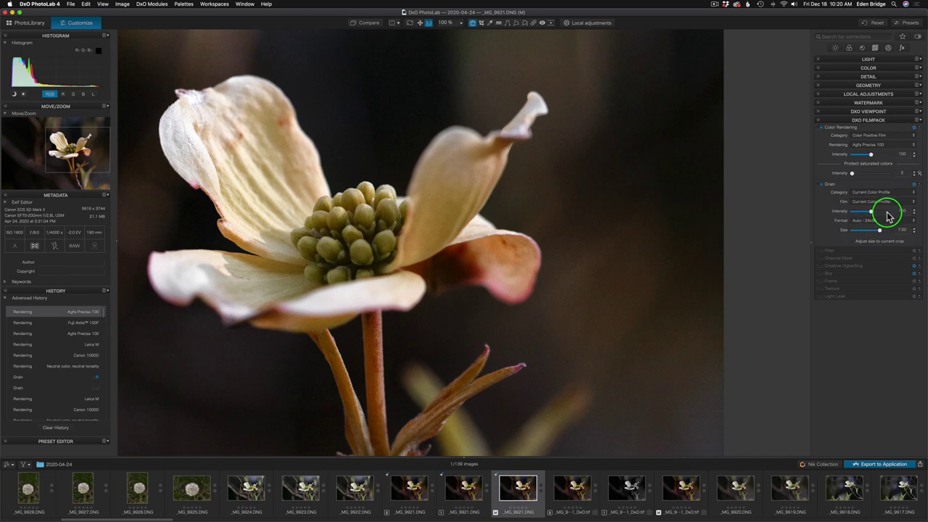
Step: Try a stronger Grain intensity and reset it to 100
click(880, 230)
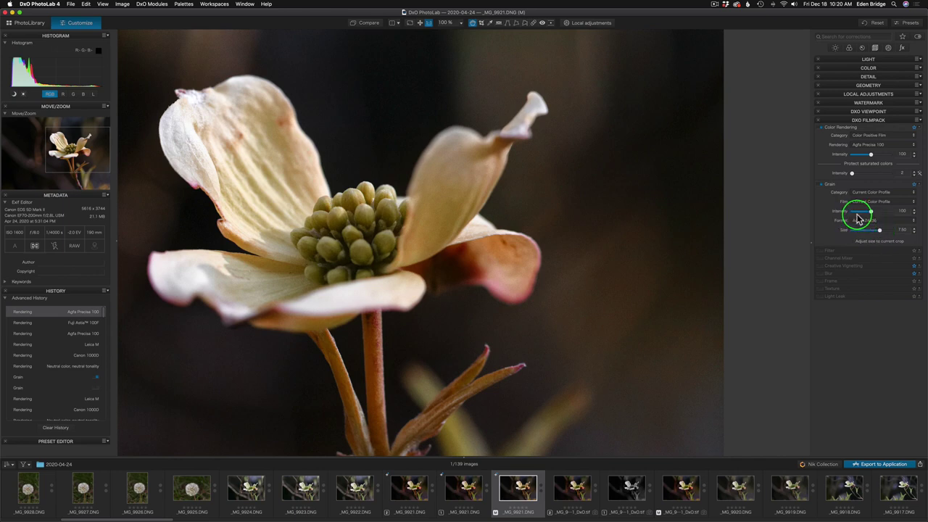
mouse_move(869, 210)
mouse_down()
mouse_move(901, 210)
mouse_move(882, 215)
mouse_up()
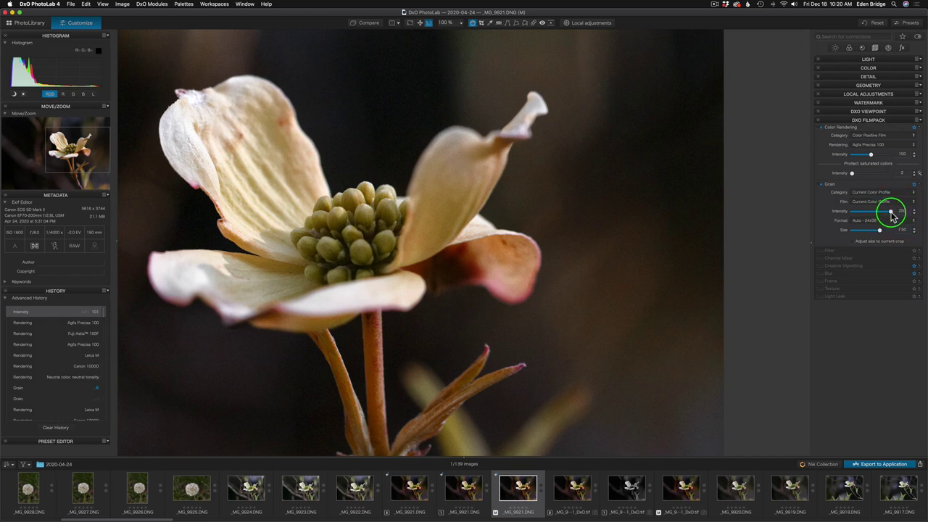
double_click(888, 211)
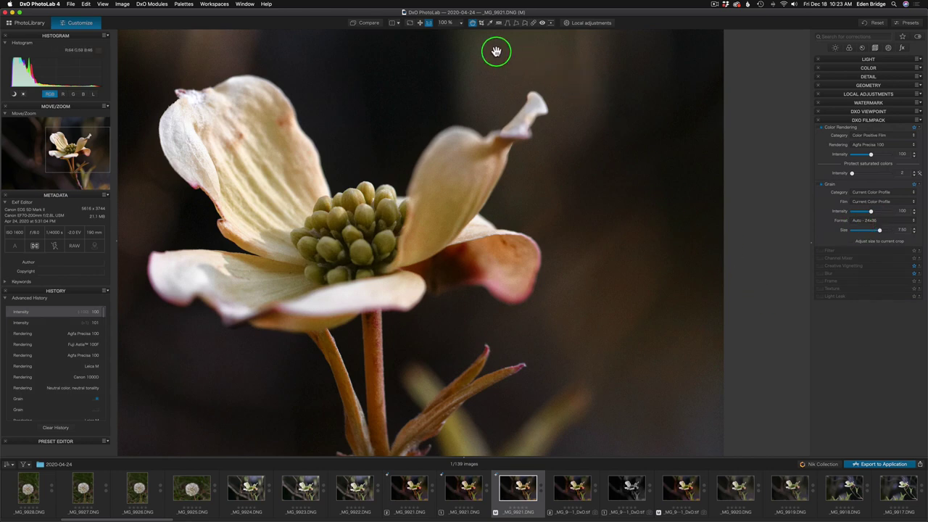
Step: Examine the grain at 200% across the petals and dark background, and return to the full-image view
click(461, 23)
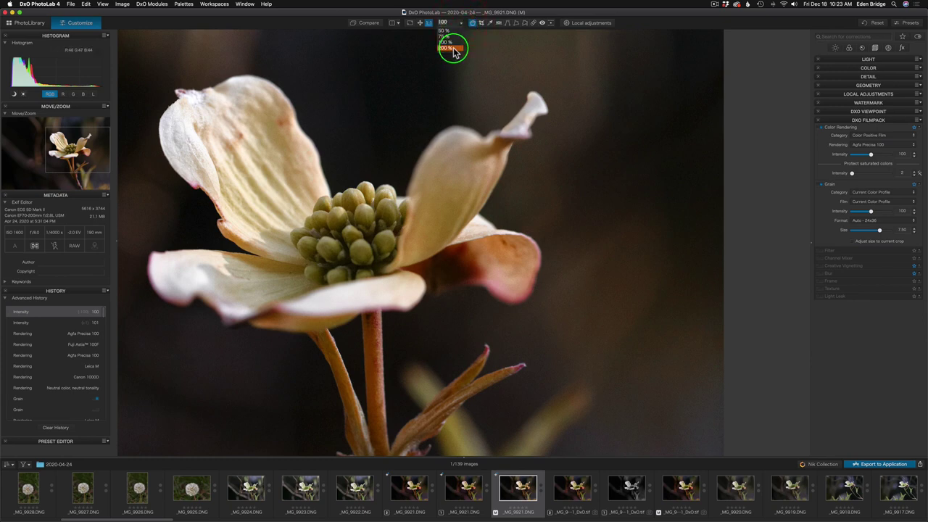
click(451, 48)
drag(590, 131, 486, 161)
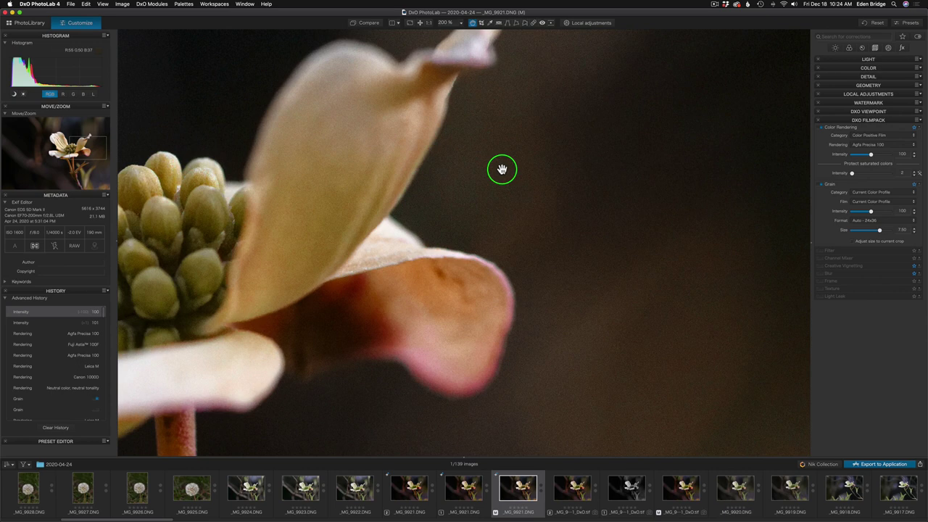
drag(340, 171, 681, 184)
drag(492, 153, 751, 280)
drag(572, 195, 614, 303)
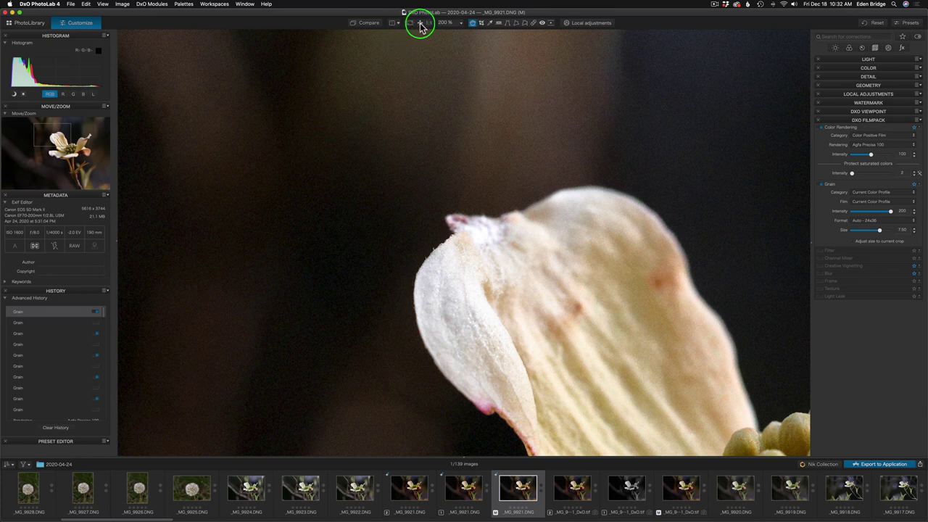
click(420, 23)
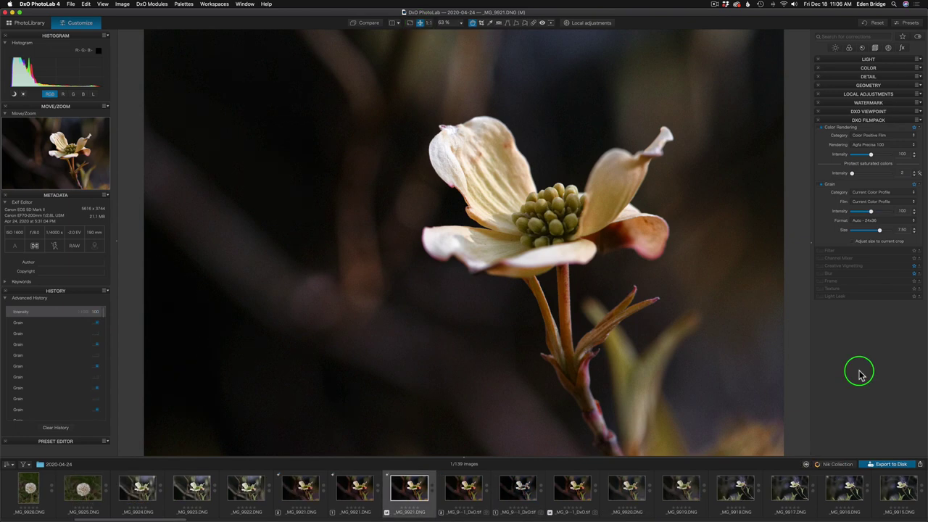
Step: Try the Fuji Astia 100F and Fuji FP 100C renderings in the Color Positive Film category
click(885, 137)
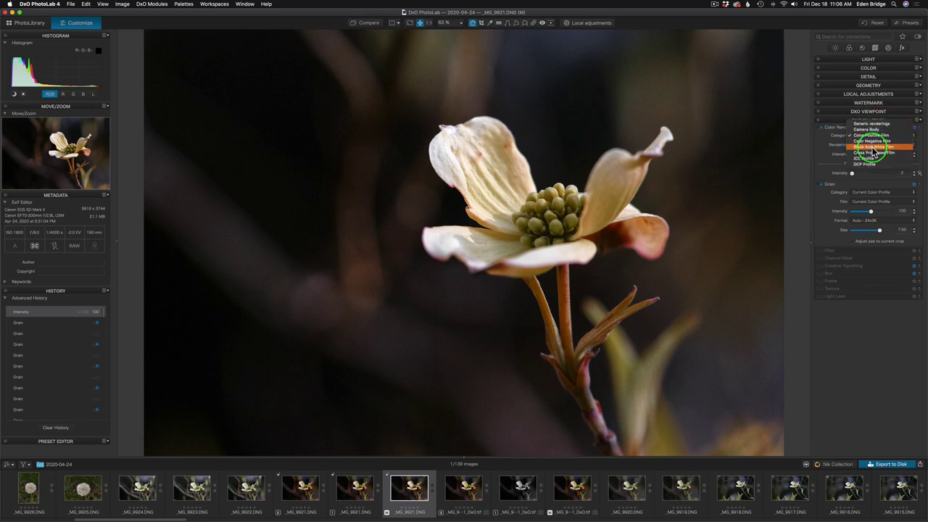
click(876, 140)
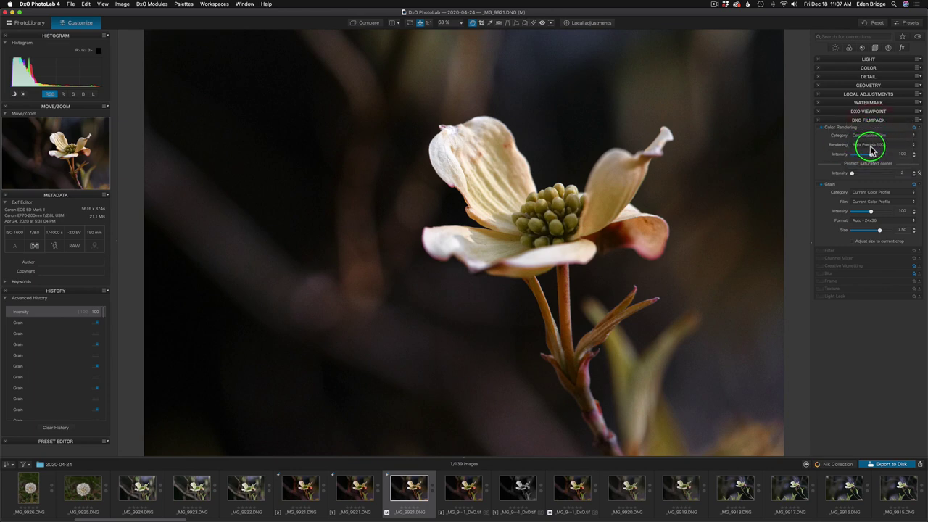
click(886, 149)
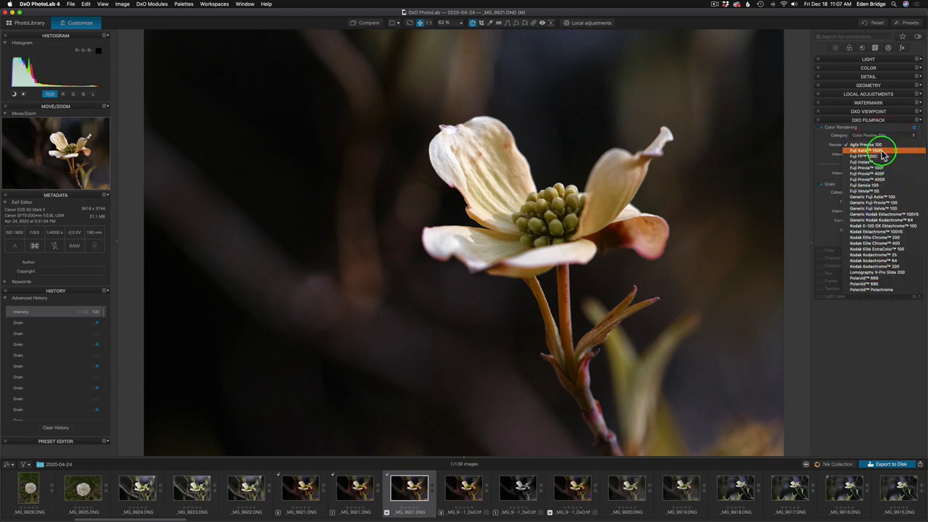
click(874, 150)
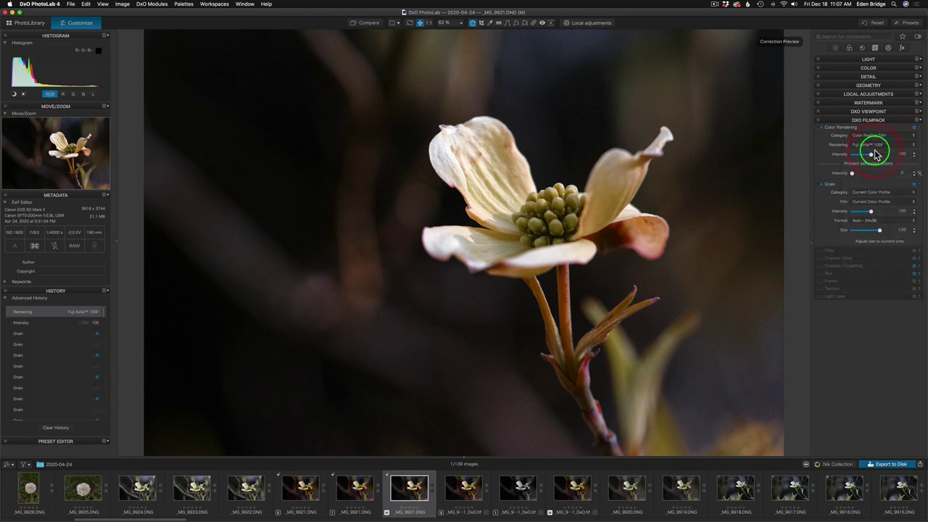
click(879, 147)
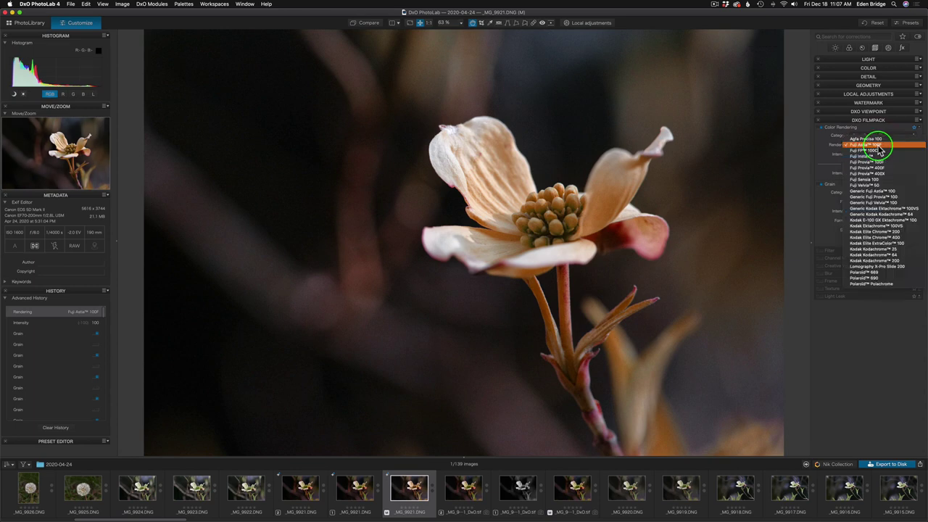
click(878, 150)
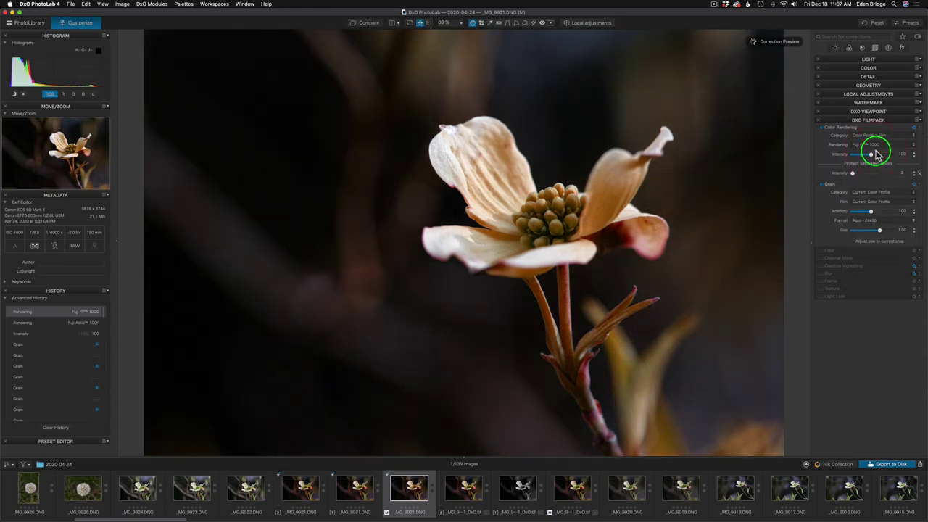
Step: Try the Fuji Provia 100F and Fuji Provia 400F color positive renderings on the flower
click(875, 146)
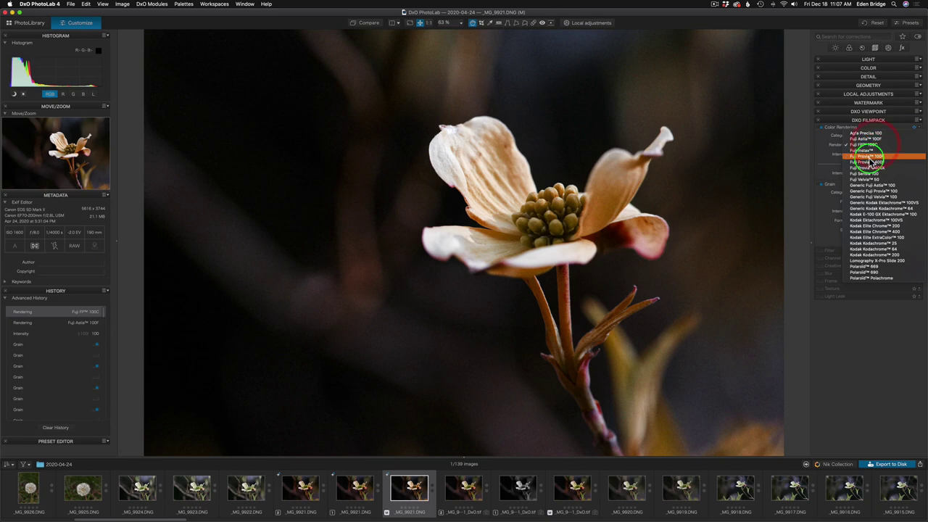
click(870, 157)
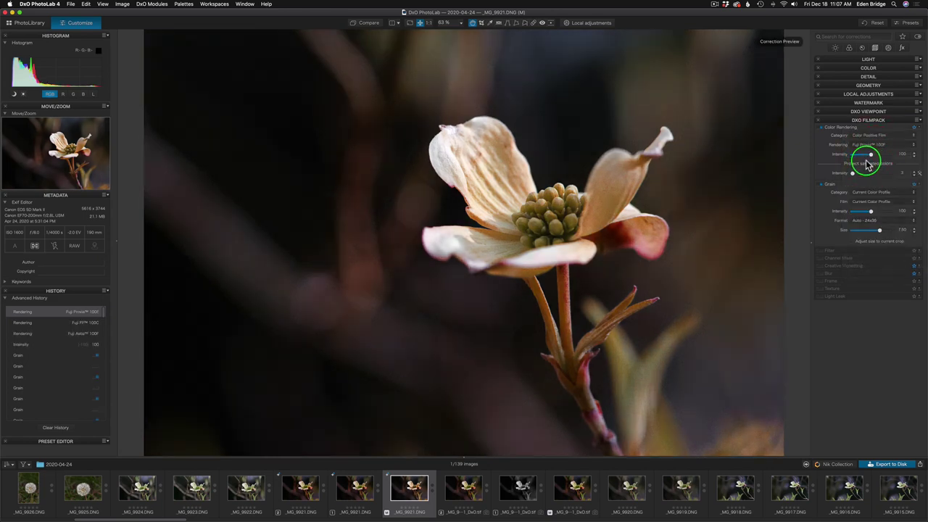
click(870, 145)
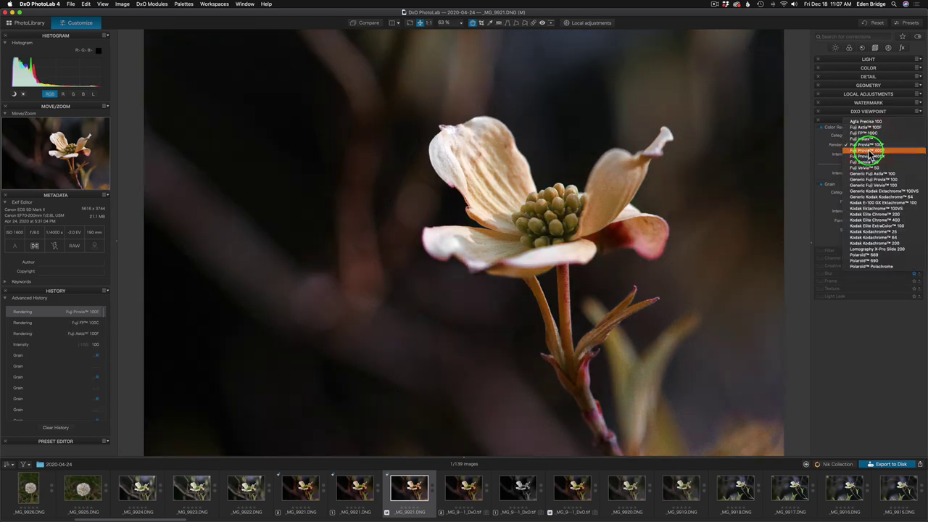
click(870, 155)
Step: Try the Polaroid Polachrome rendering and inspect it at 100% before fitting the whole image again
click(869, 147)
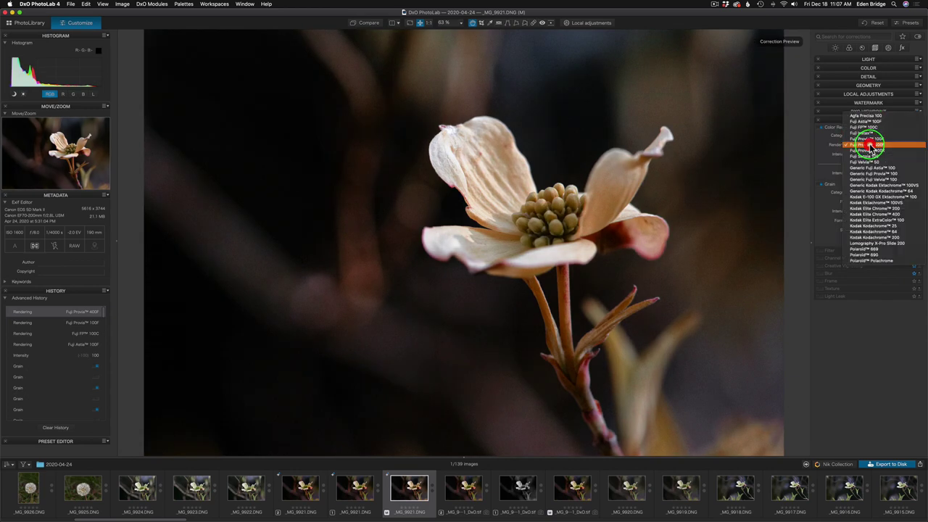
click(862, 262)
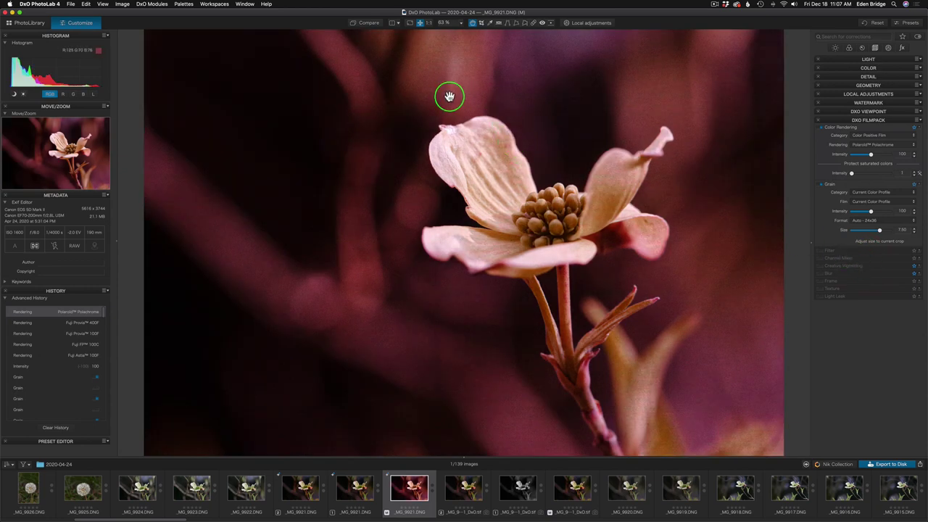
click(428, 23)
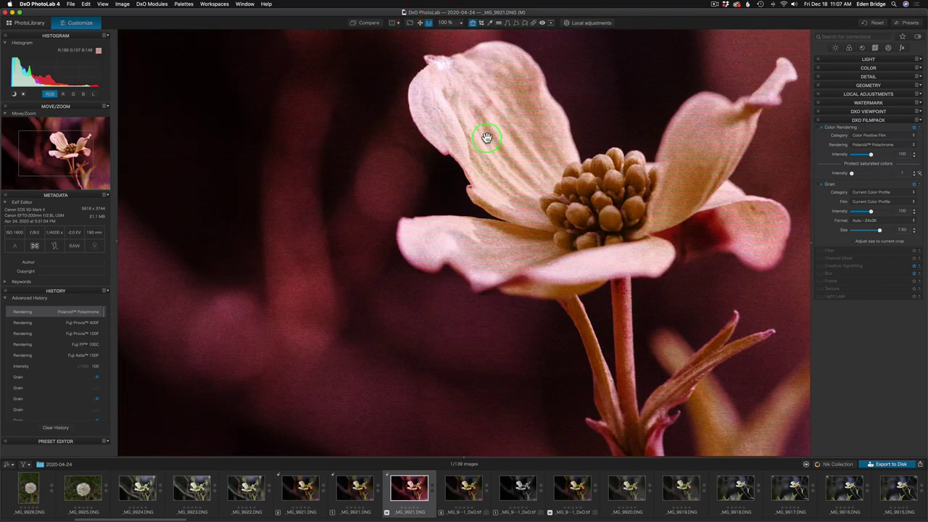
click(419, 23)
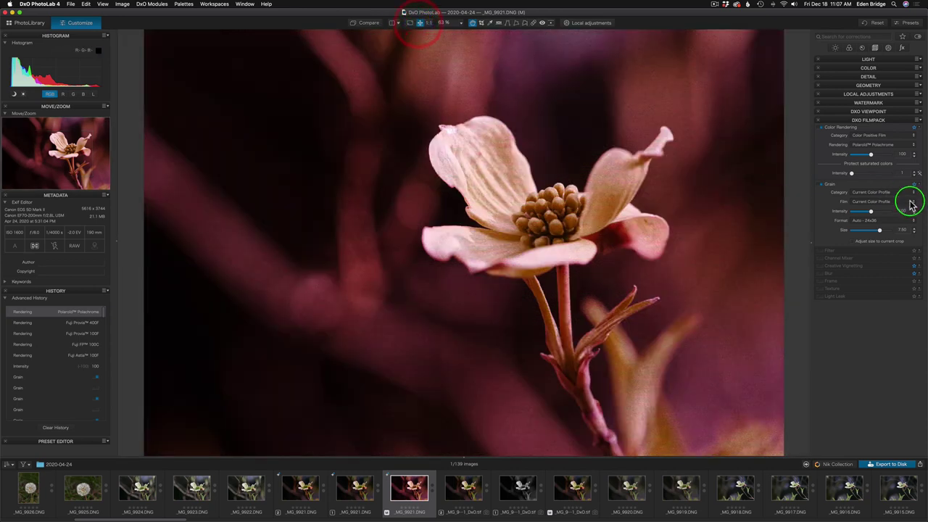
Step: Try the Generic Kodak Kodachrome 64 and Kodak Kodachrome 200 renderings, comparing the latter with Grain off and on
click(896, 145)
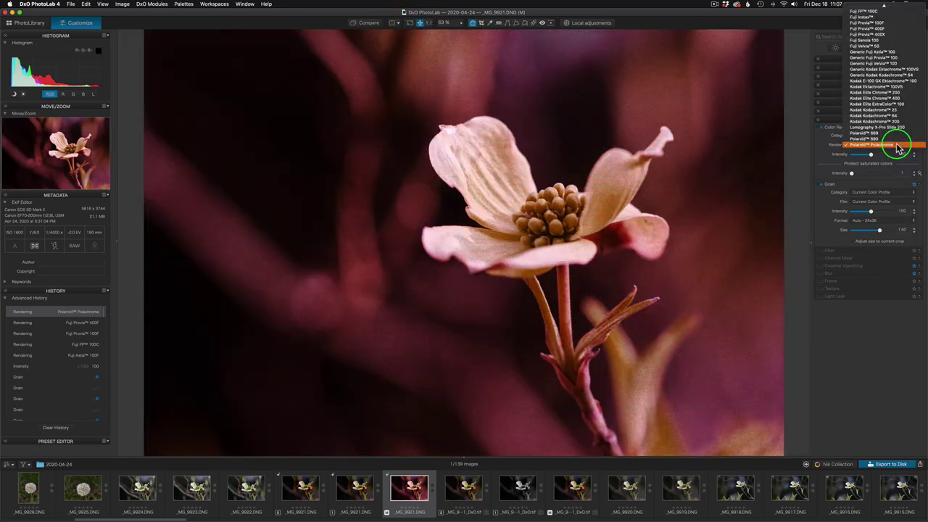
click(879, 75)
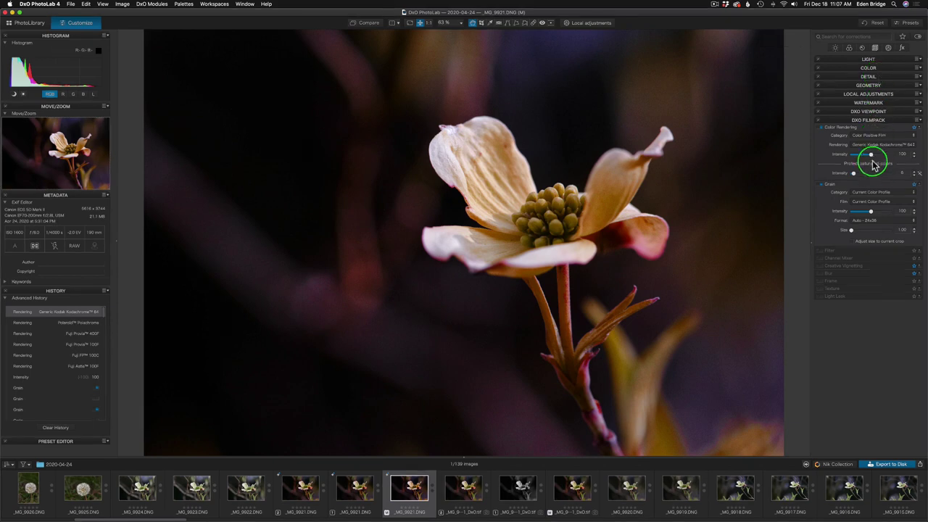
click(877, 147)
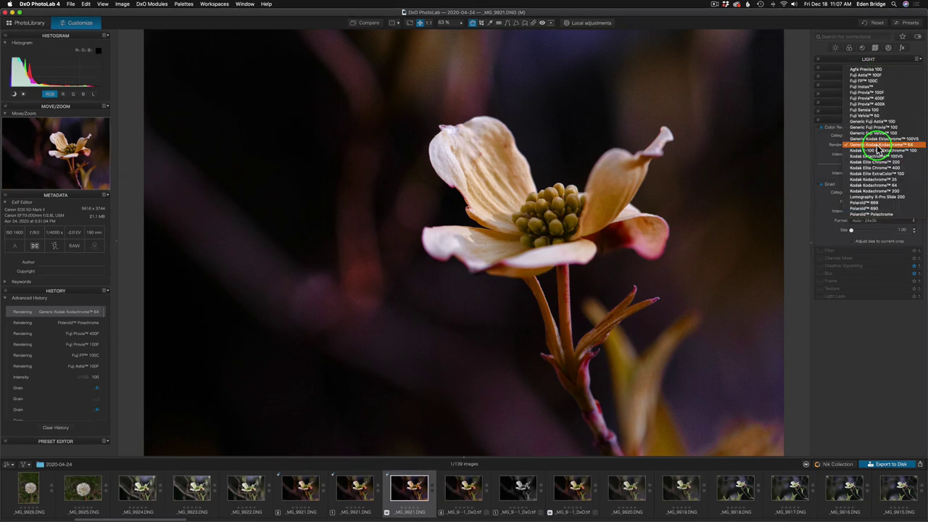
click(870, 192)
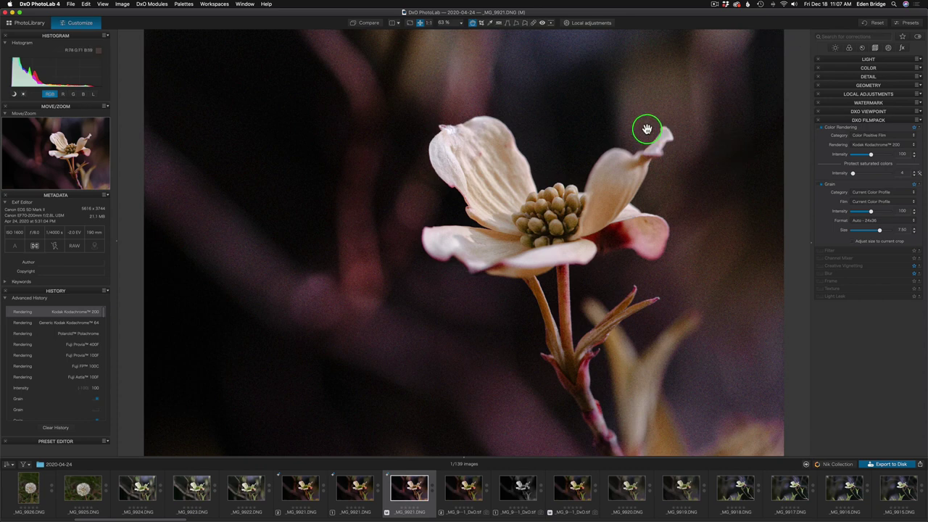
click(823, 187)
click(822, 187)
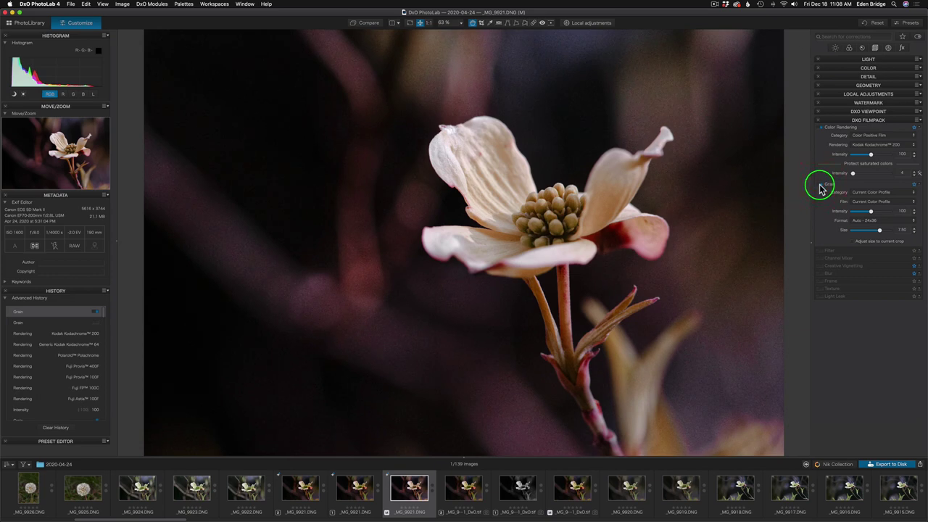
Step: Change the Color Rendering category to Color Negative Film and test the rendering intensity, leaving it at 100
click(893, 135)
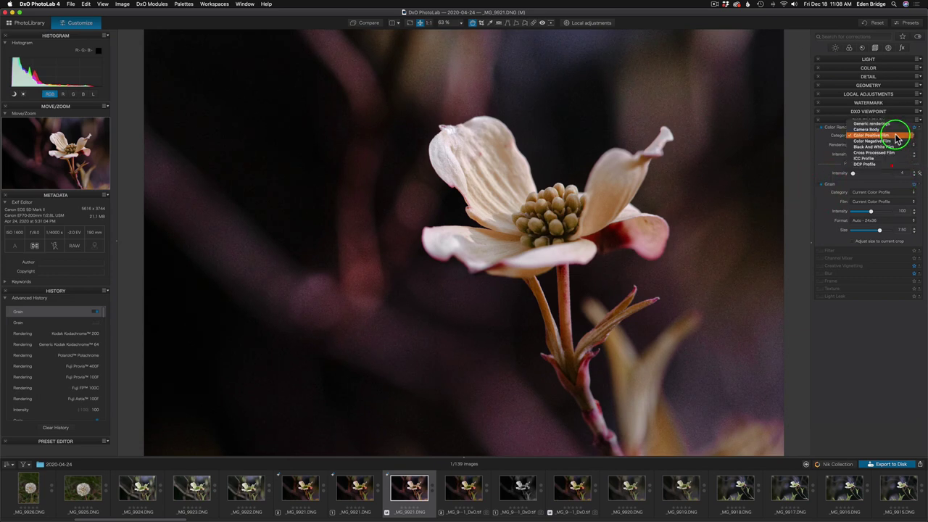
click(888, 141)
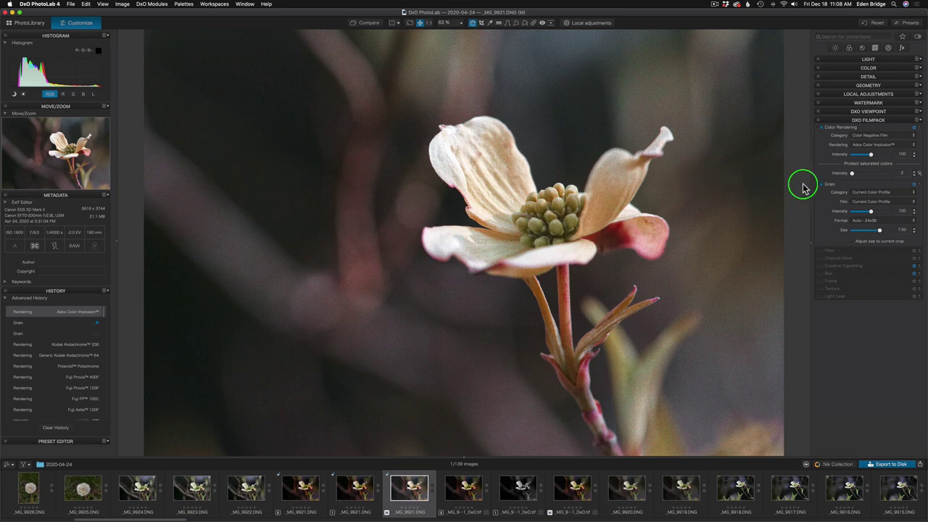
mouse_move(871, 155)
mouse_down()
mouse_move(849, 153)
mouse_move(891, 154)
mouse_move(873, 158)
mouse_up()
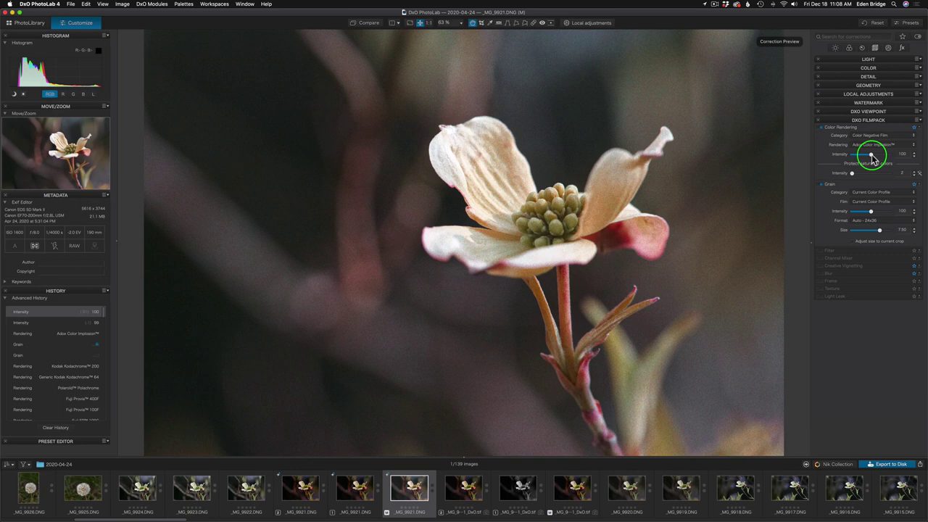
Step: Try the Agfa Ultra Color 100 and Fuji Pro 400H renderings in the Color Negative Film category
click(877, 145)
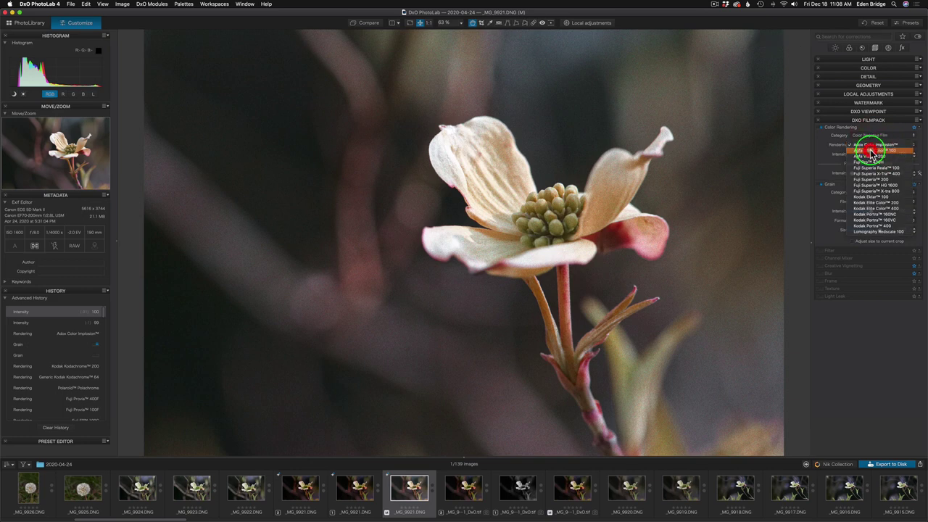
click(871, 150)
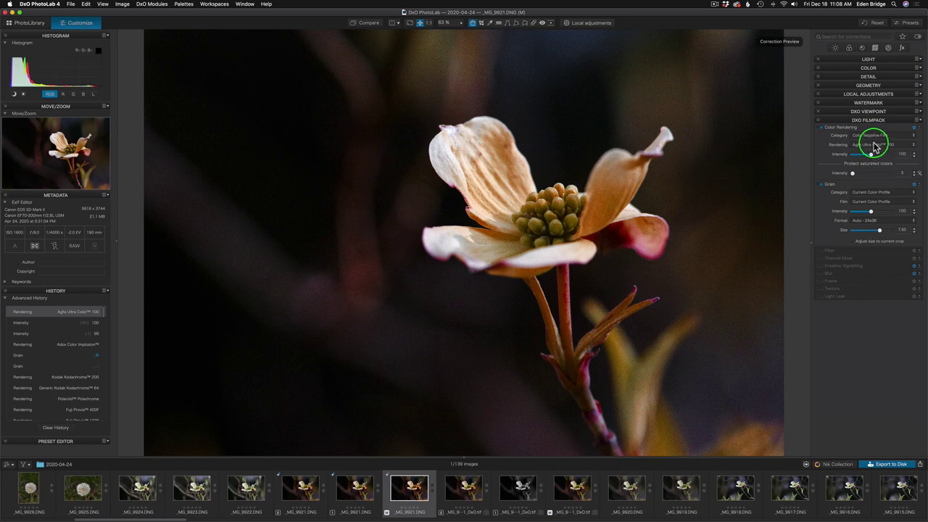
click(875, 146)
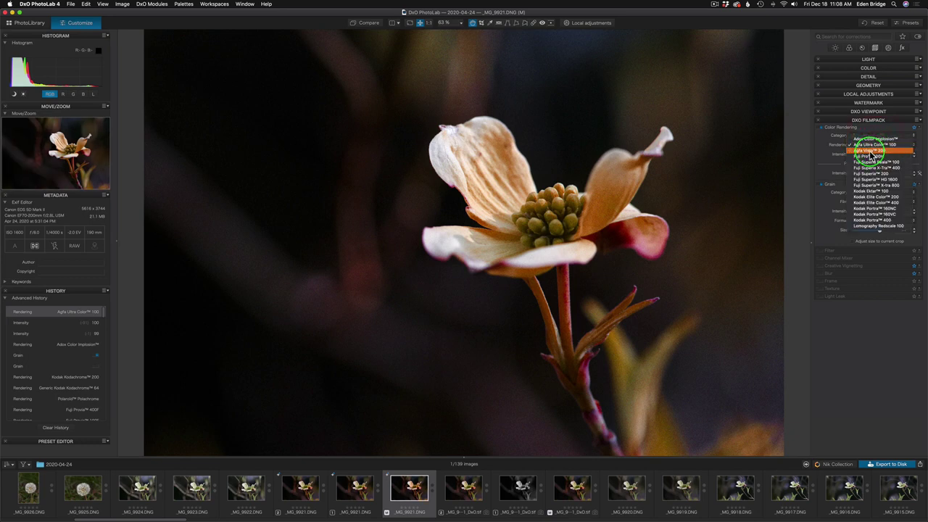
click(870, 156)
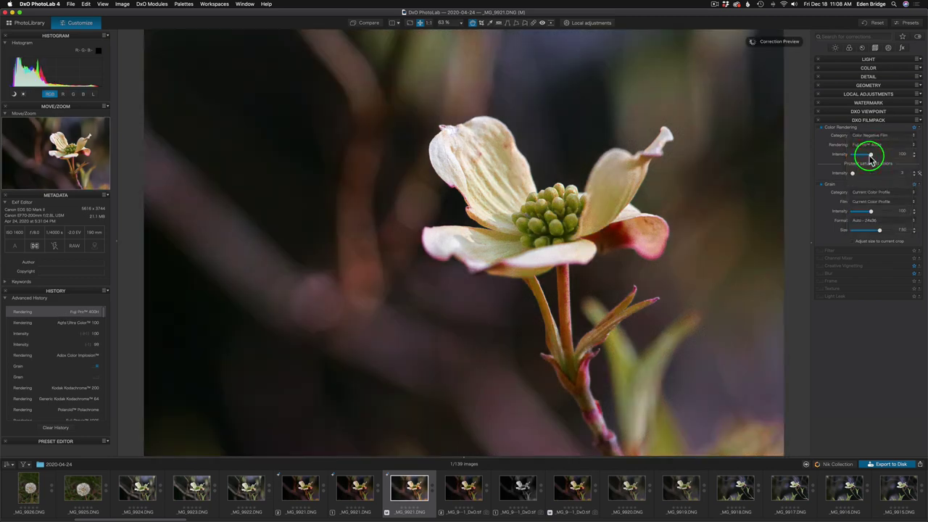
Step: Apply the Kodak Elite Color 200 rendering and compare the result with the uncorrected image
click(869, 155)
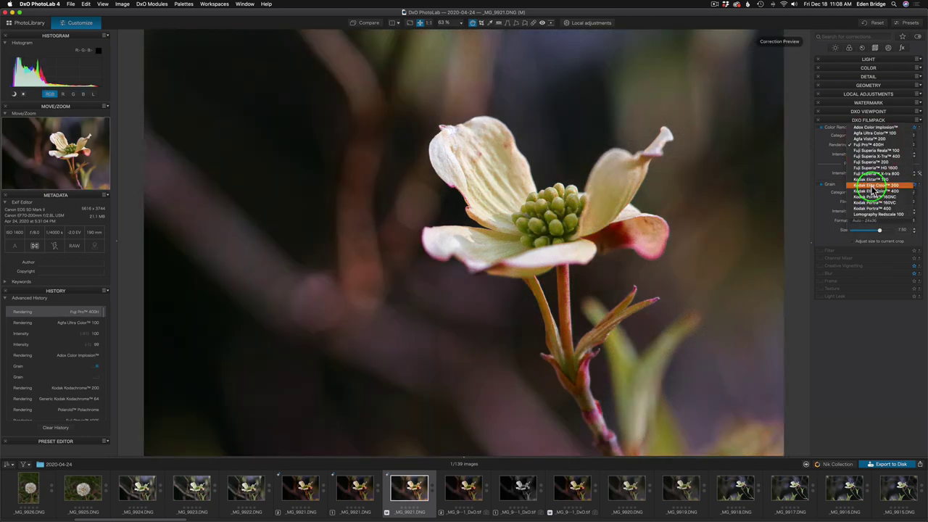
click(874, 186)
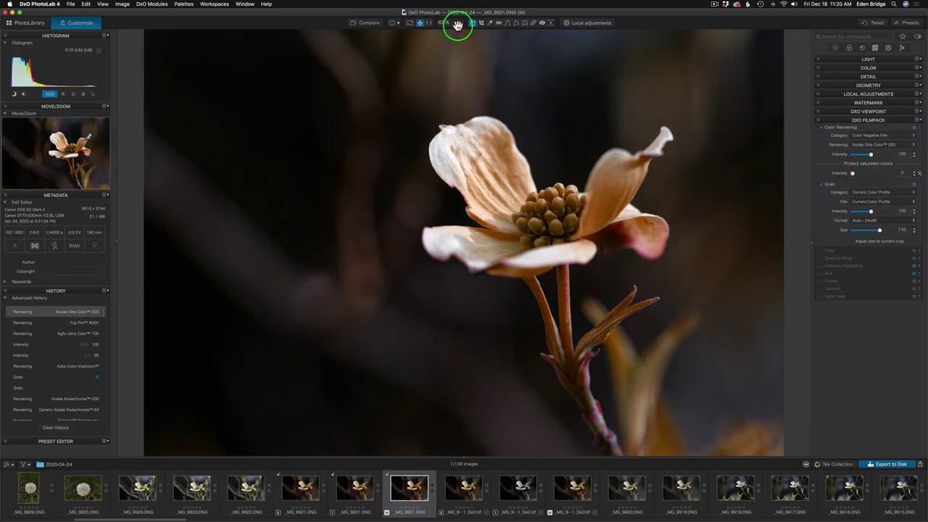
click(369, 26)
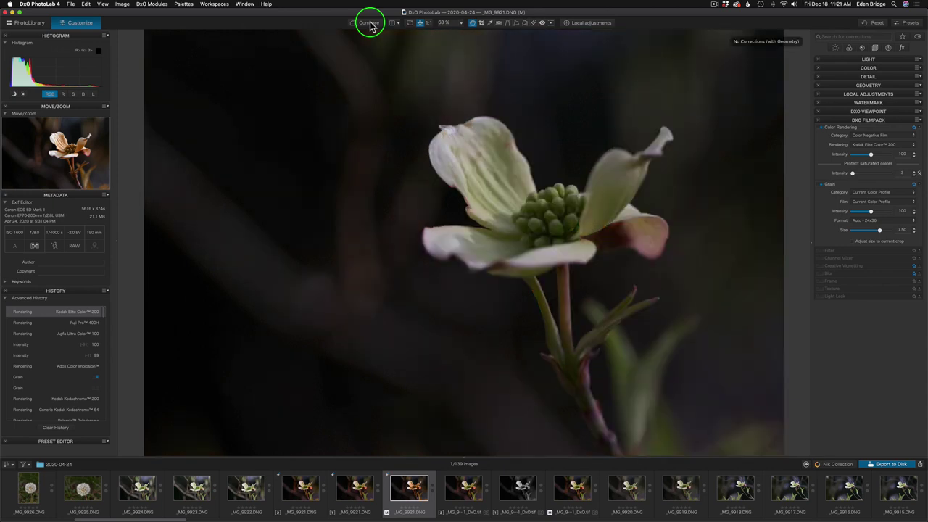
Step: Leave the uncorrected comparison, switch to virtual copy 1 of _MG_9921.DNG and change its Color Rendering category to Black And White Film
click(369, 26)
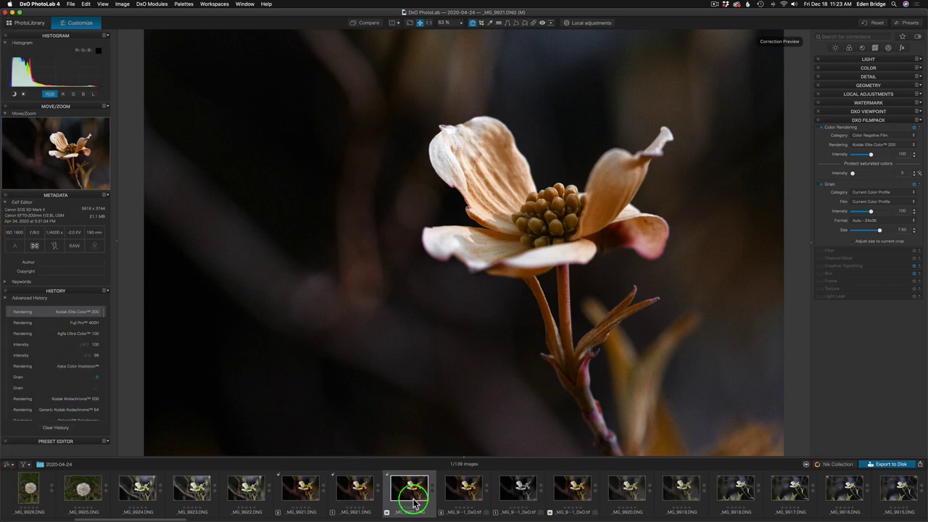
click(355, 488)
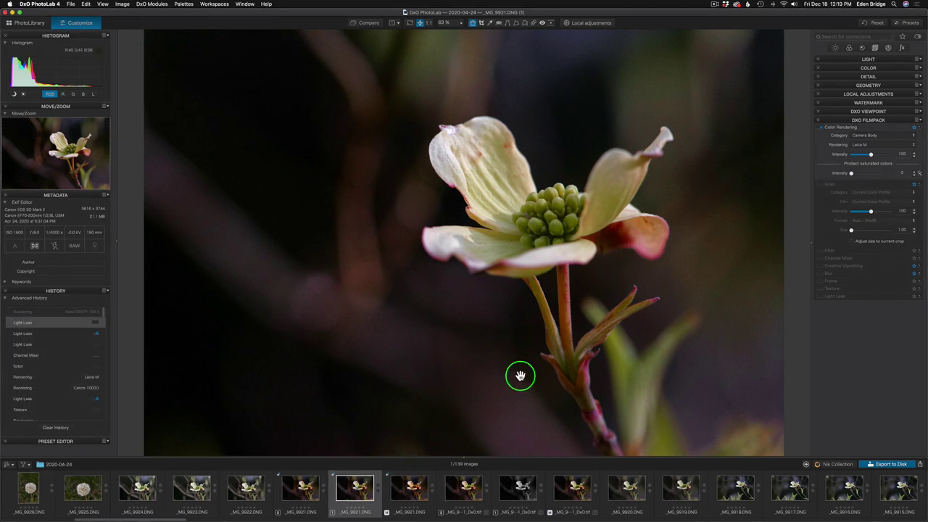
click(874, 137)
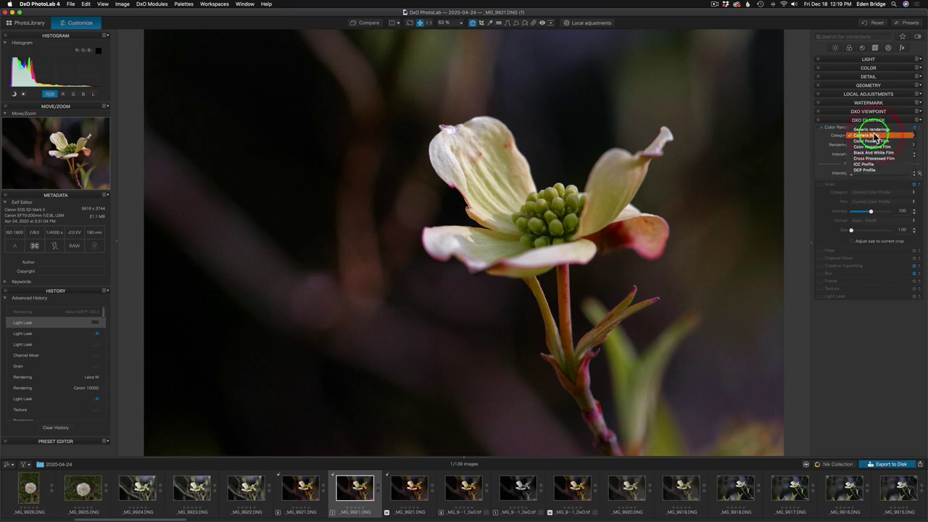
click(870, 153)
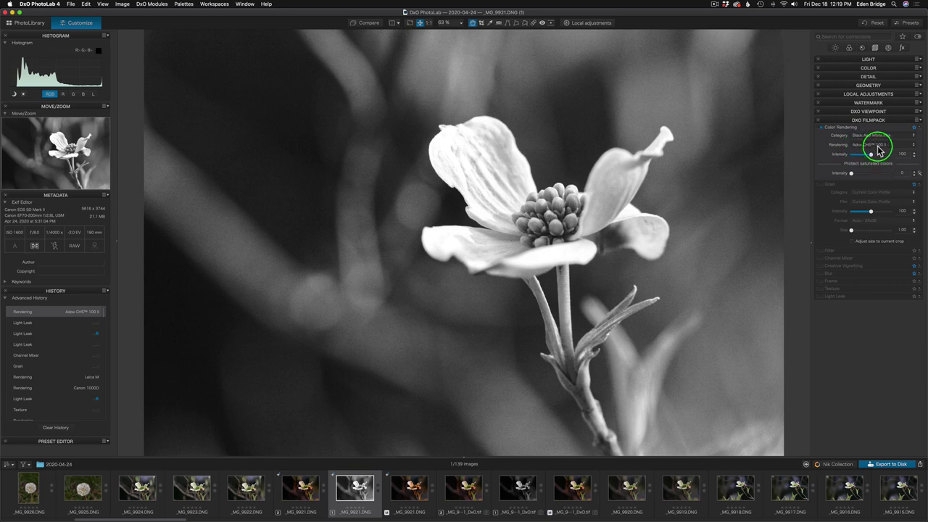
Step: Enable Grain on the Adox CHS 100 II rendering and compare it off and on, leaving it on
click(819, 184)
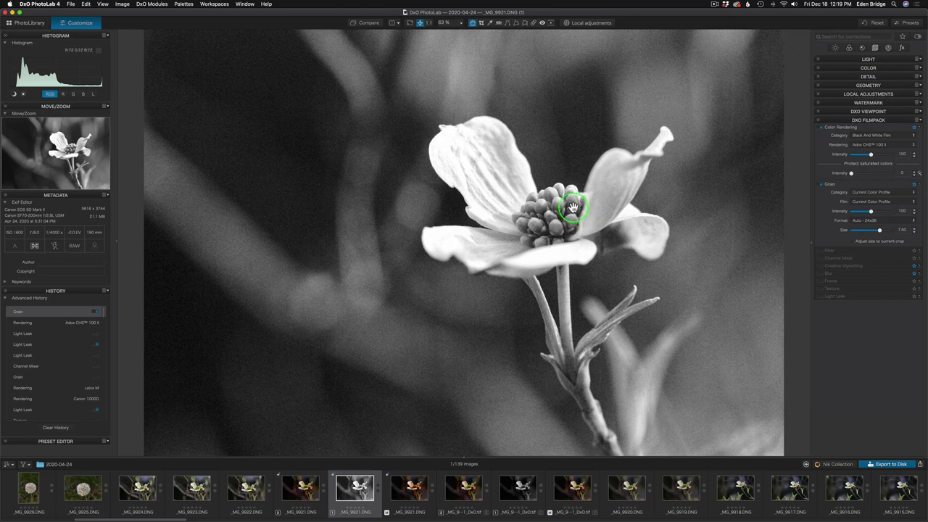
click(822, 186)
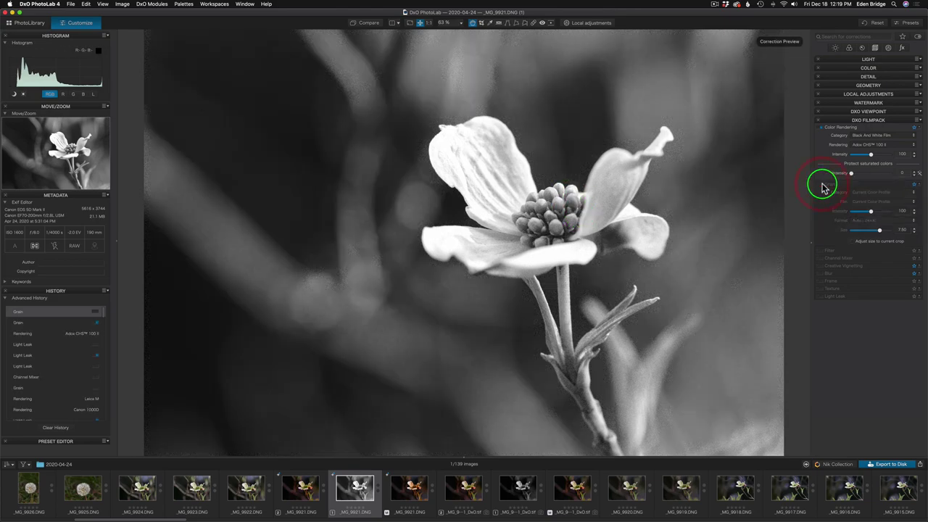
click(820, 186)
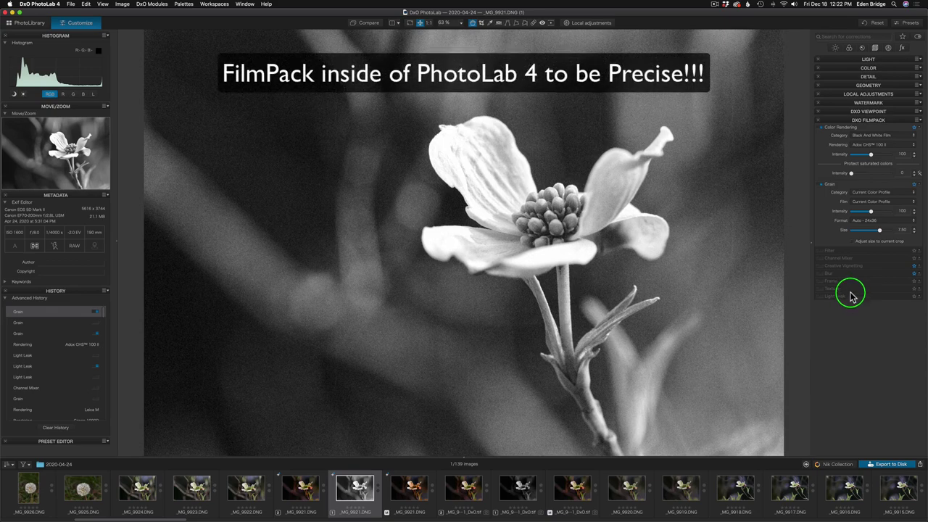
Step: Try the Vignetting type of Blur at an intensity of about 76, and turn Blur off again
click(835, 274)
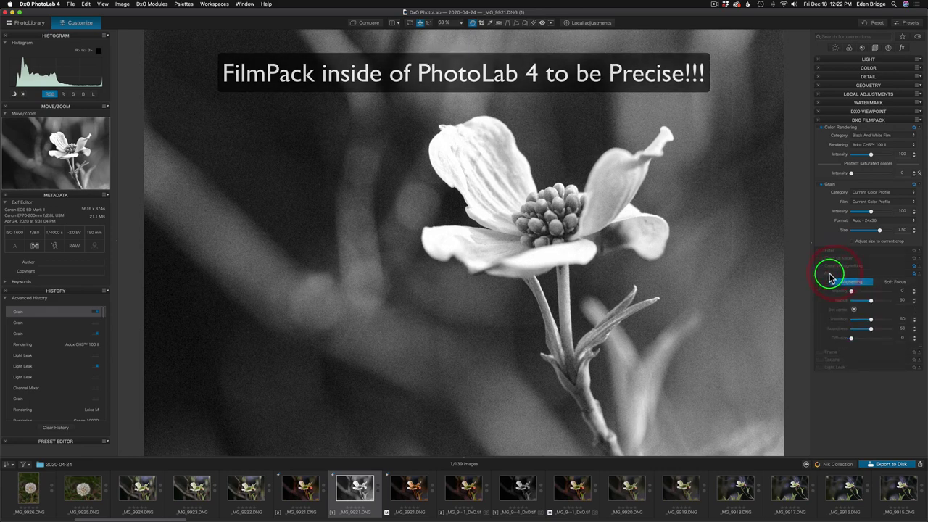
click(821, 276)
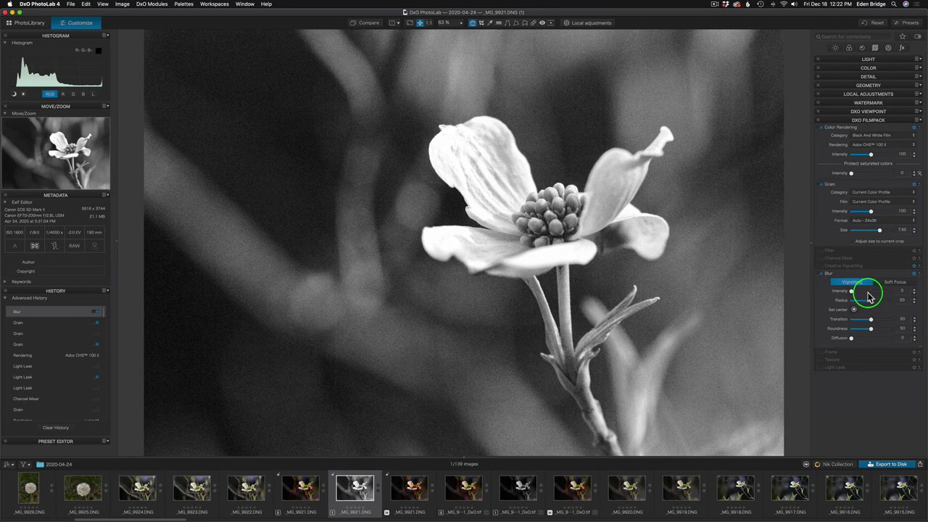
drag(850, 291, 880, 296)
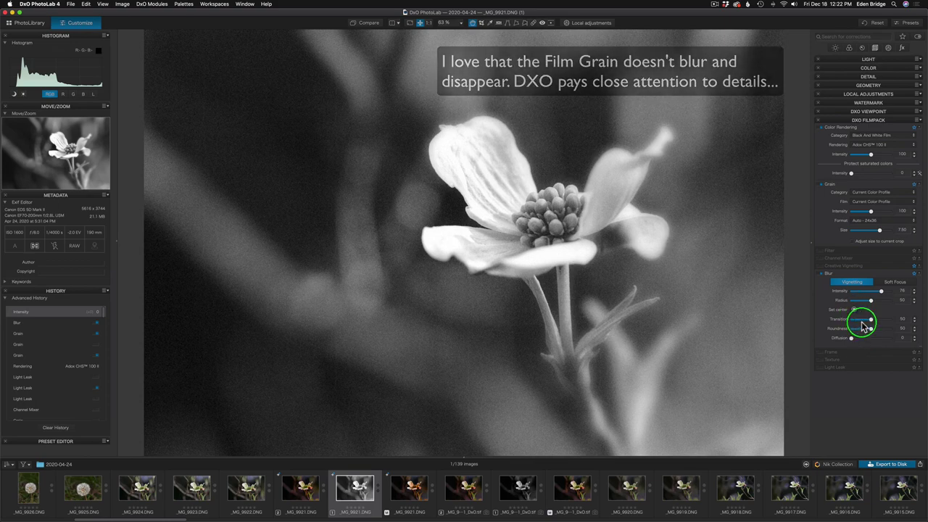
click(829, 275)
click(830, 272)
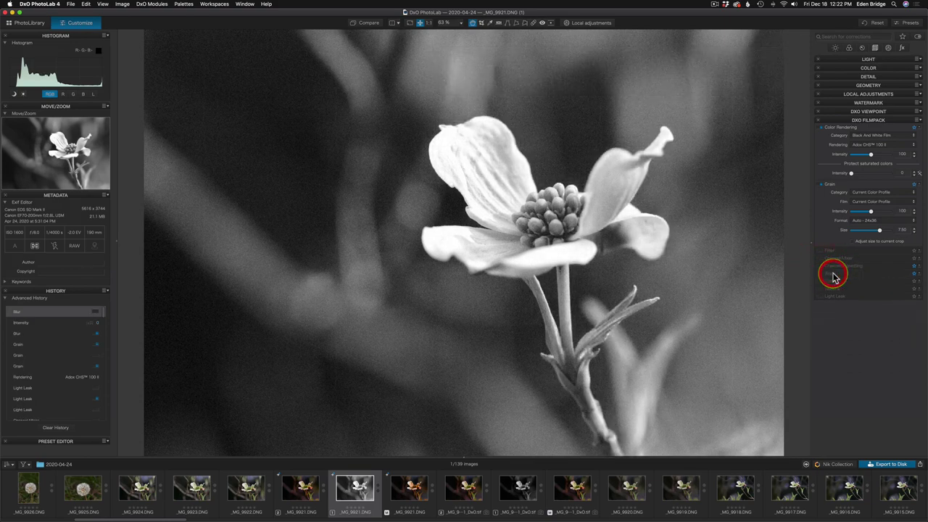
Step: Try the Slide 1 and Darkroom 2 frames on the photo, and turn Frame off again
click(845, 282)
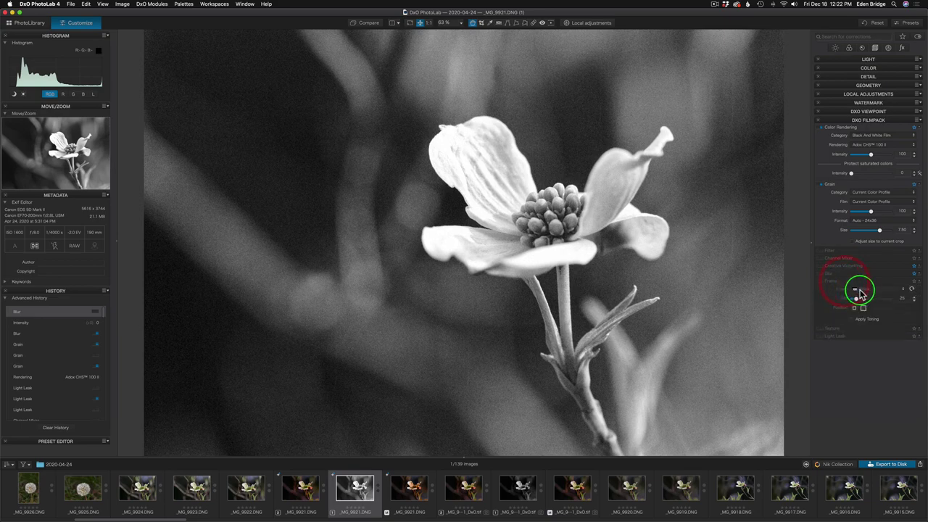
click(866, 290)
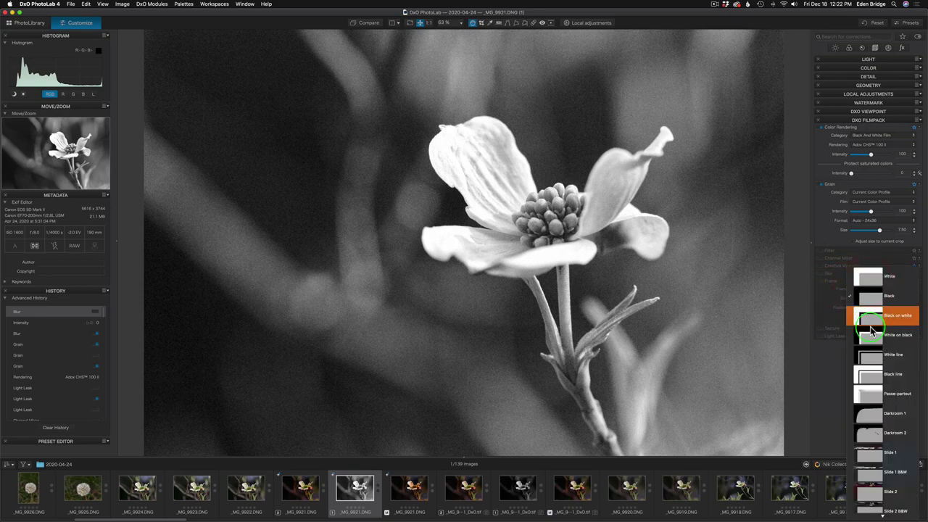
click(872, 452)
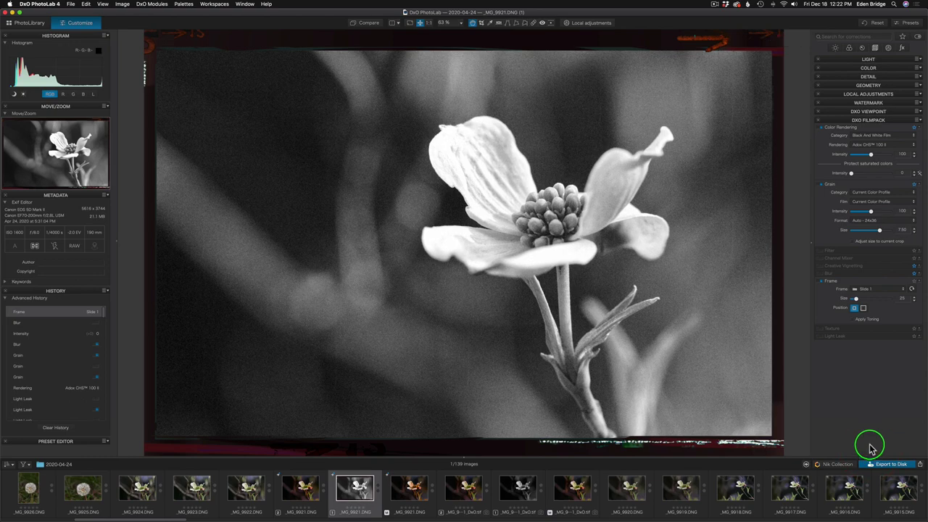
click(888, 293)
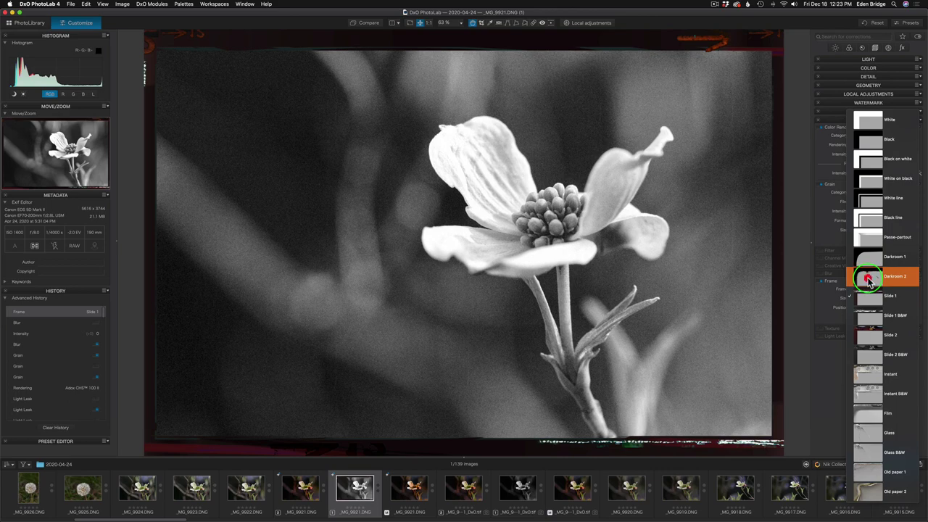
click(869, 278)
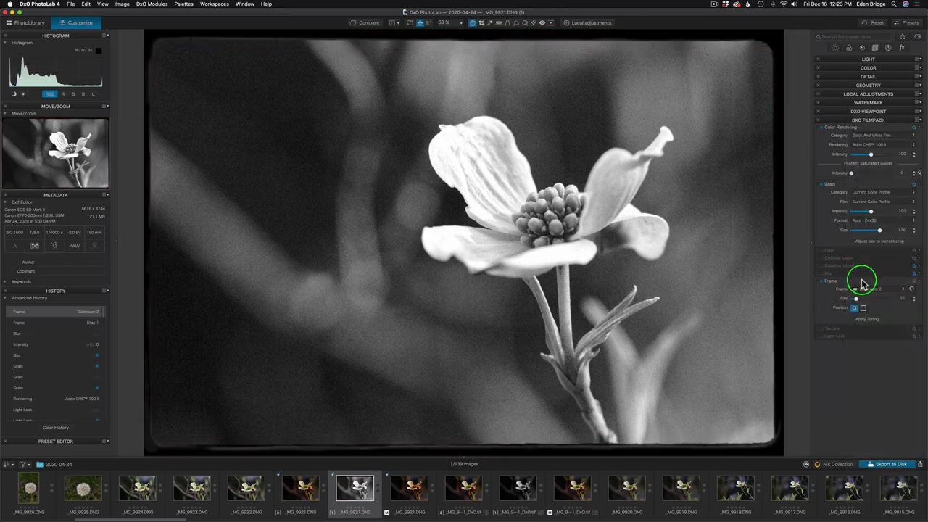
click(822, 282)
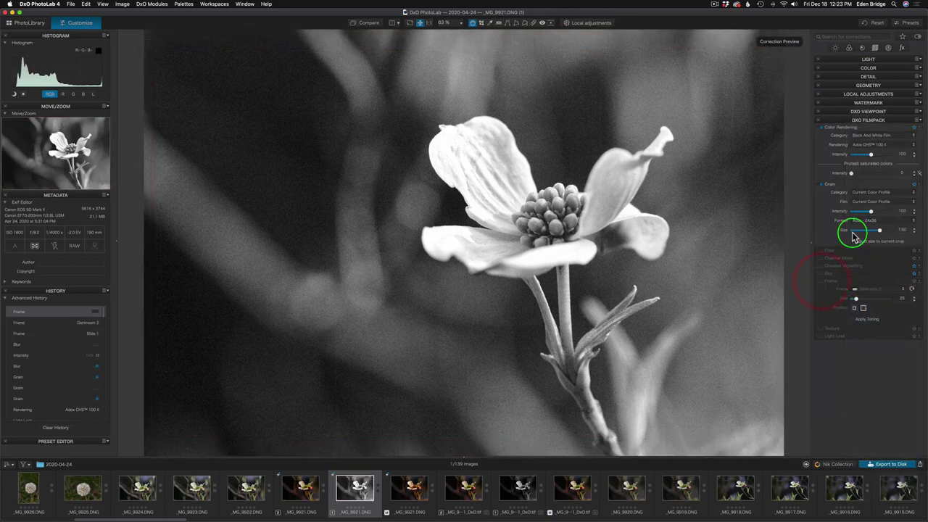
click(834, 279)
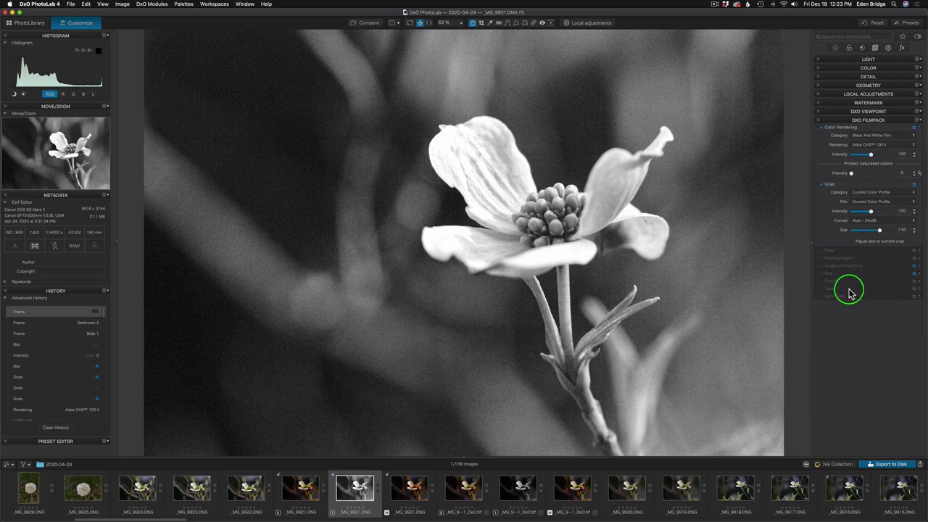
Step: Try the Creased paper texture at intensity 32, look through the other textures, and turn Texture off again
click(846, 289)
click(821, 289)
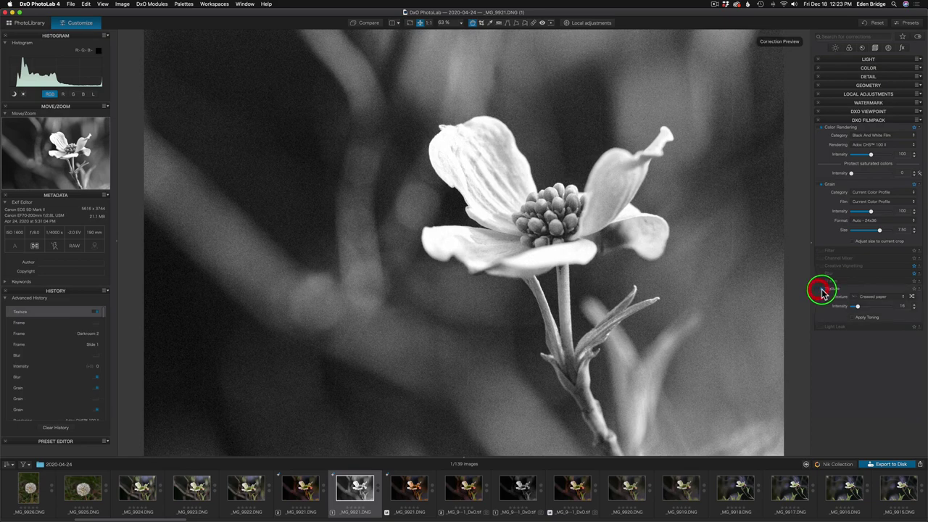
mouse_move(860, 308)
mouse_down()
mouse_move(882, 312)
mouse_move(866, 305)
mouse_up()
click(872, 298)
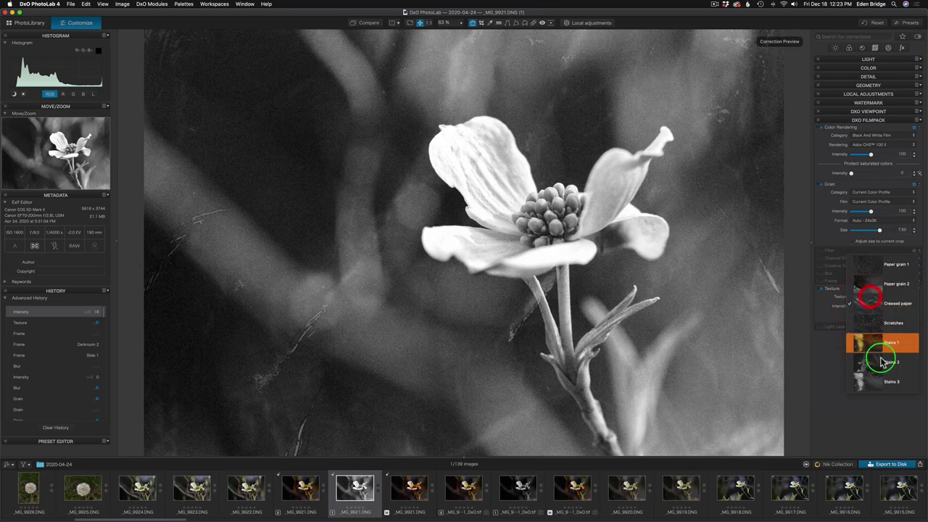
click(835, 358)
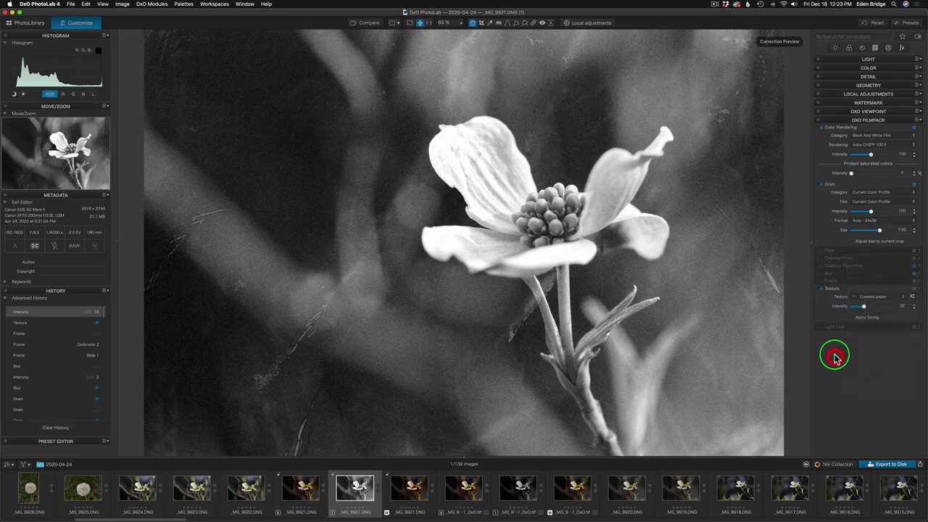
click(821, 289)
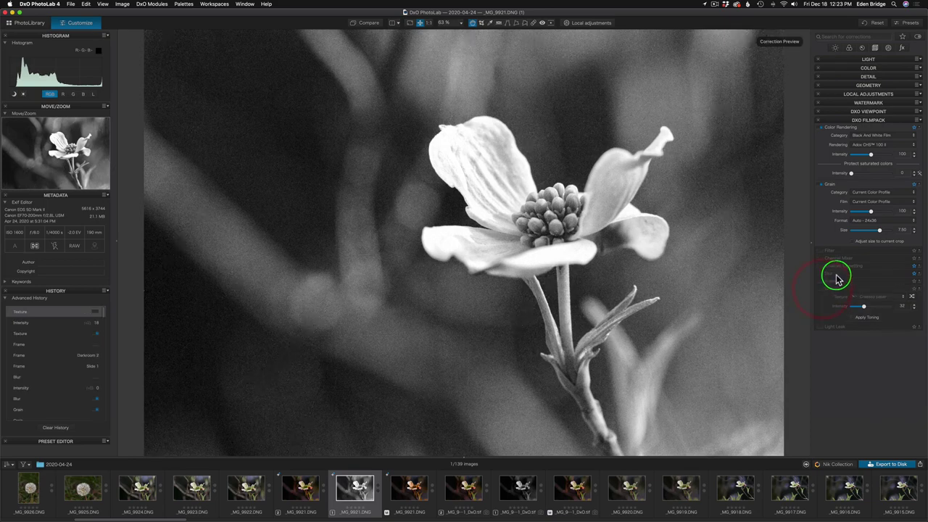
click(839, 288)
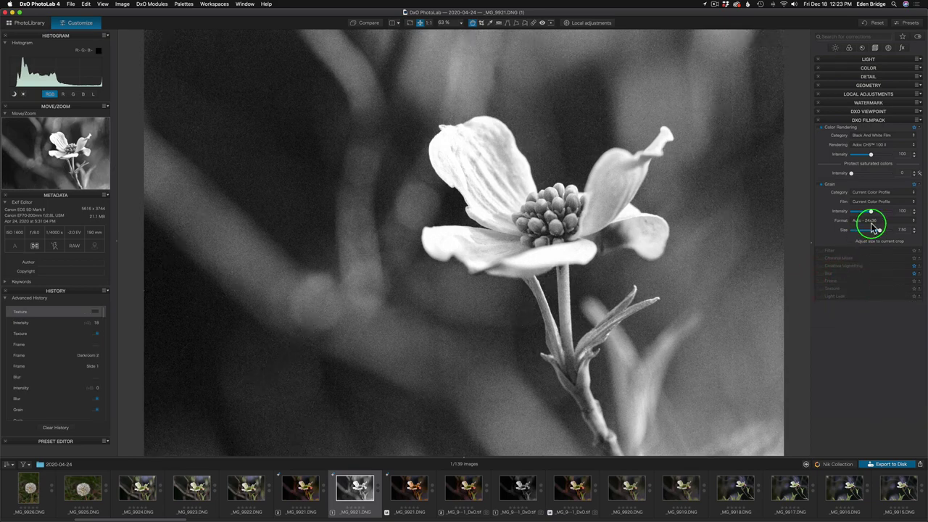
Step: Try the Adox Silvermax 21, Agfa Scala 200x and Foma Fomapan 100R black-and-white renderings
click(880, 145)
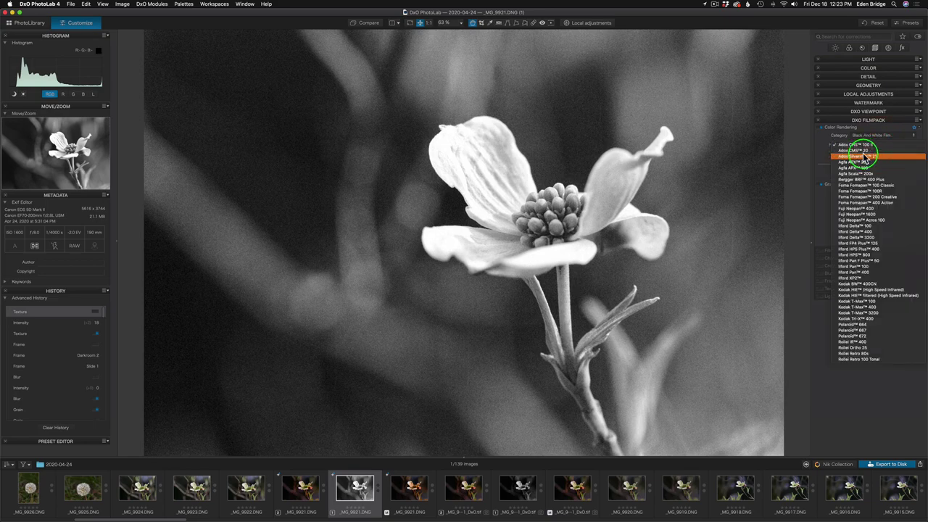
click(864, 157)
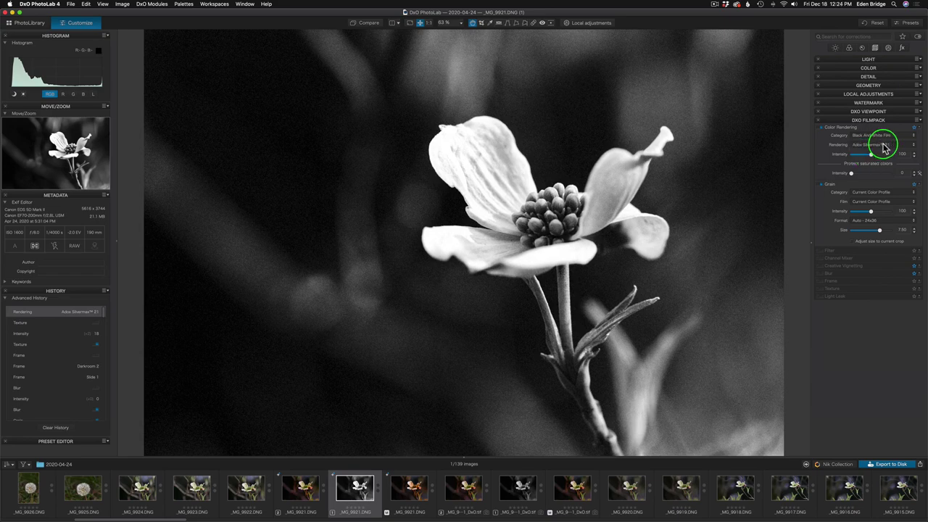
click(880, 144)
click(865, 161)
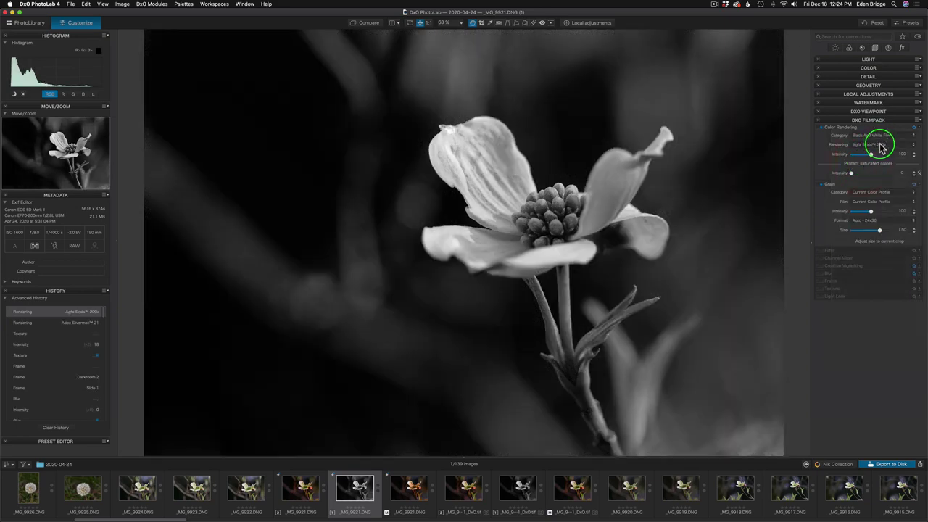
click(877, 144)
click(870, 162)
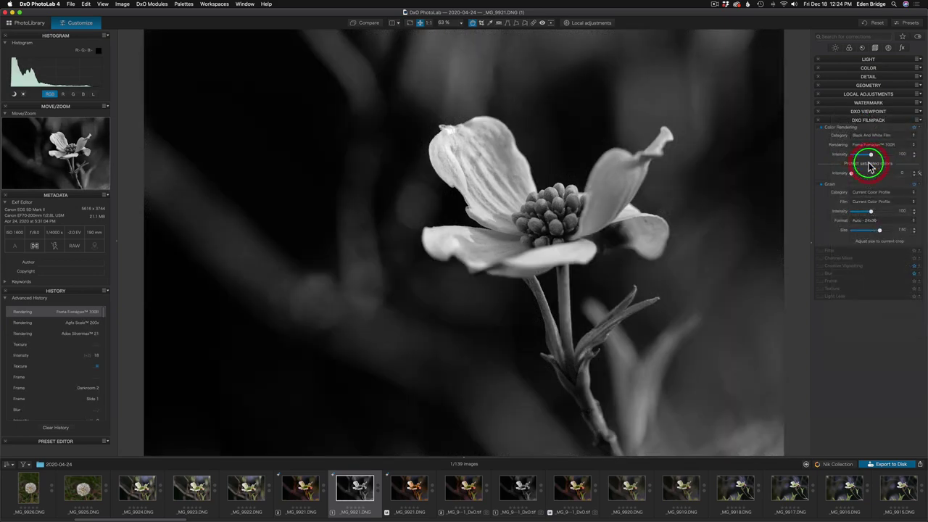
Step: Try the Fuji Neopan 1600, Ilford FP4 Plus 125 and Ilford Pan 100 black-and-white renderings
click(874, 144)
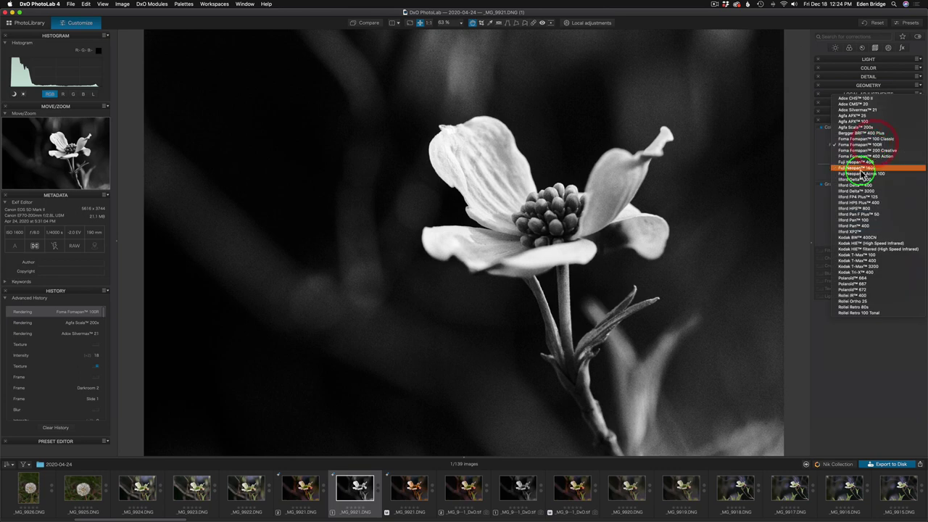
click(856, 169)
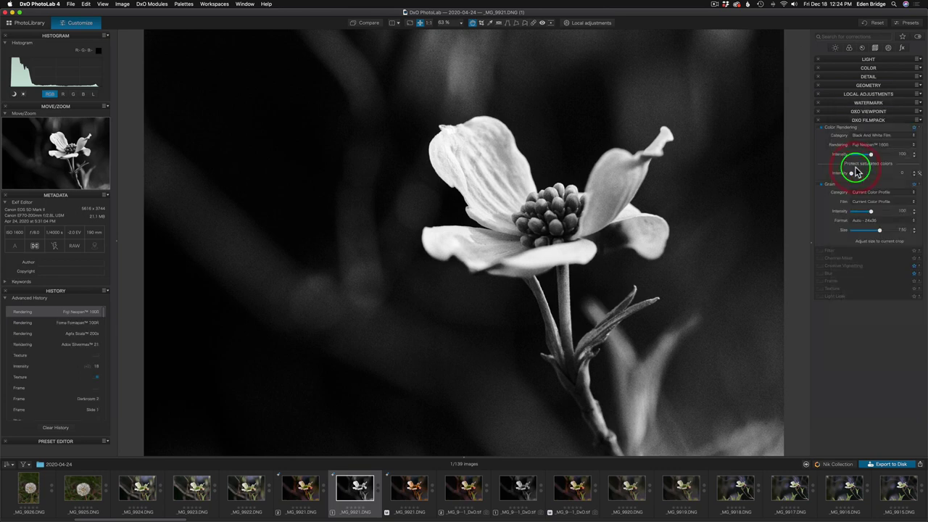
click(870, 150)
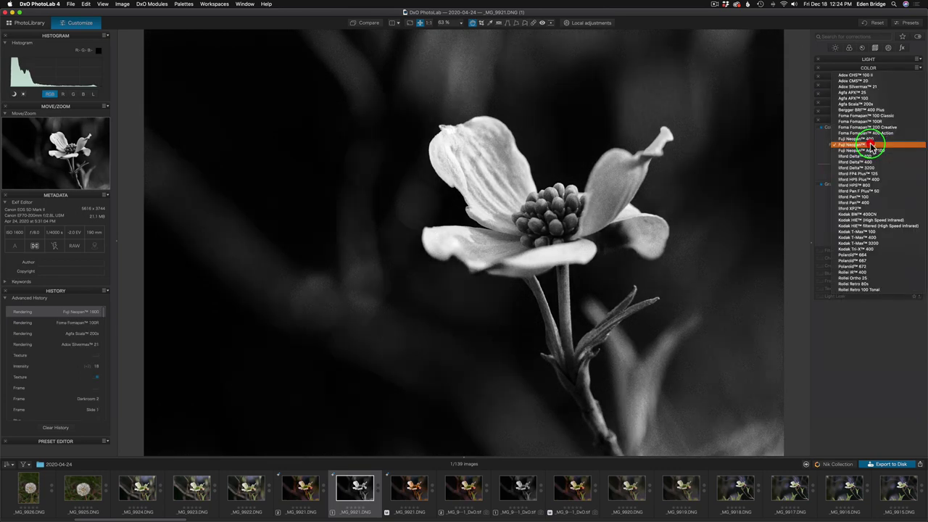
click(860, 175)
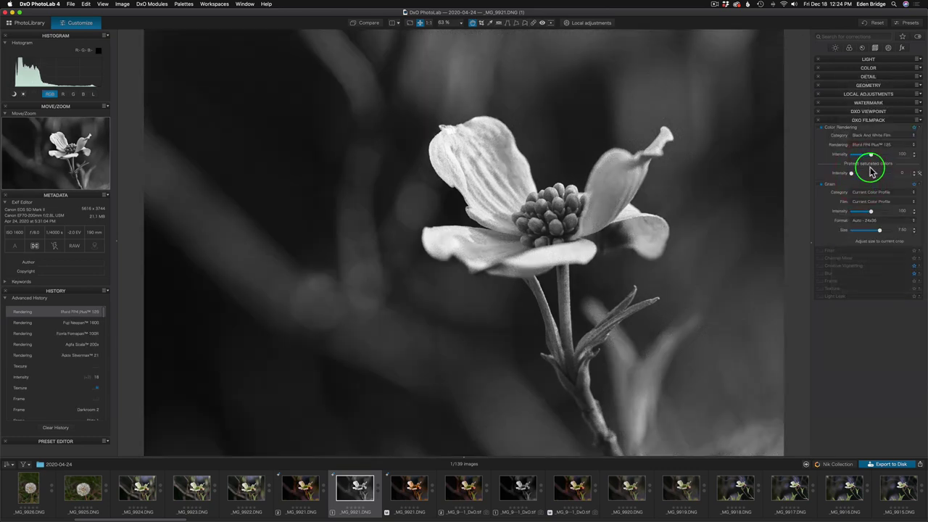
click(880, 146)
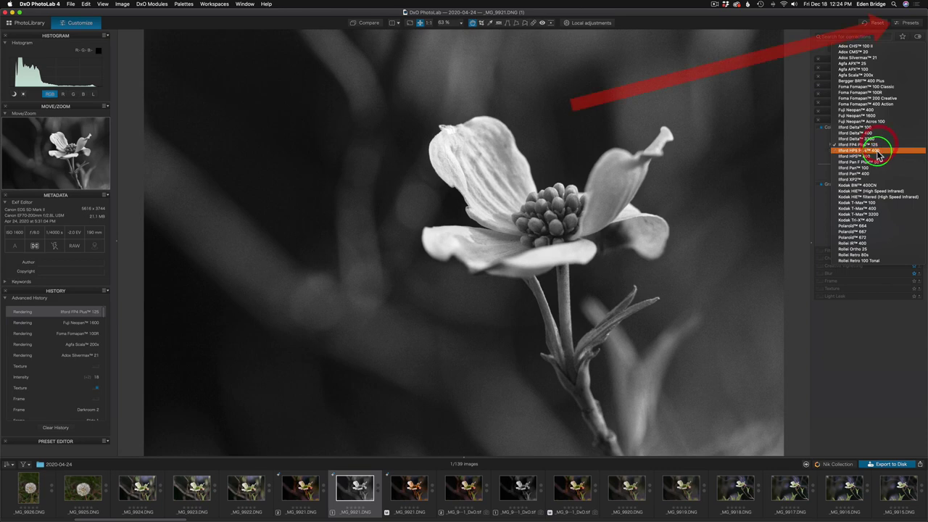
click(863, 168)
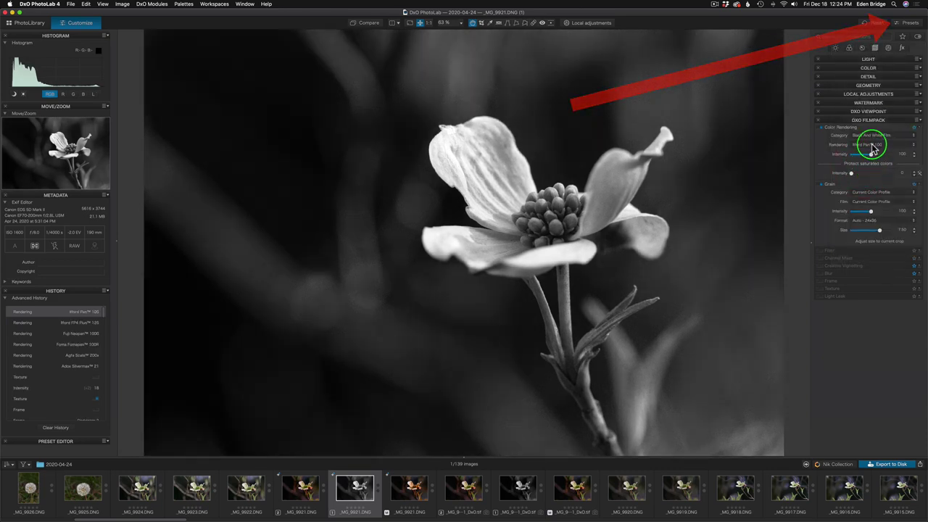
Step: Try the Kodak BW 400CN and Kodak Tri-X 400 black-and-white renderings
click(867, 146)
drag(869, 154, 859, 166)
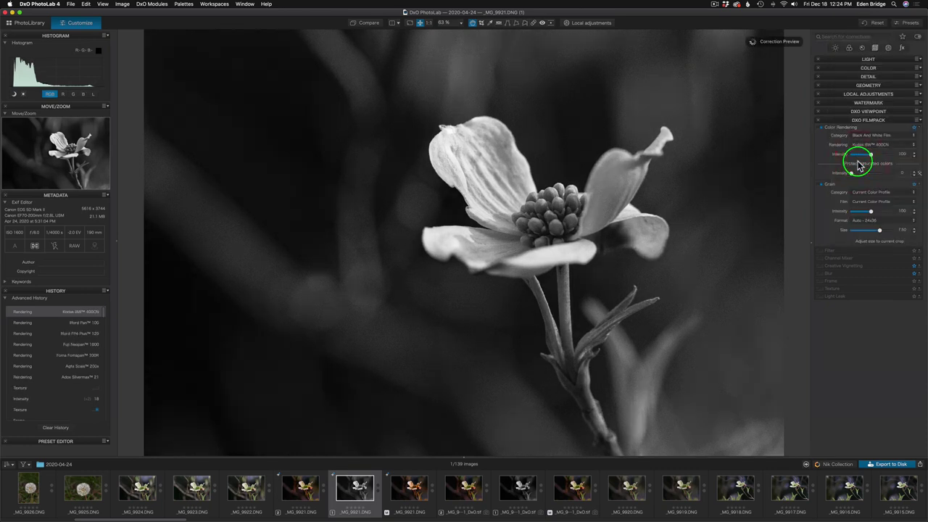
click(868, 144)
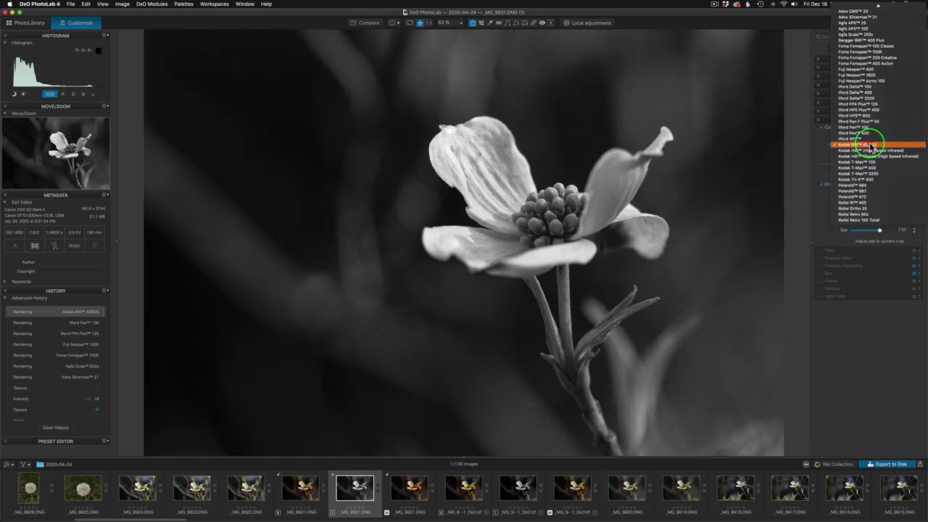
click(850, 180)
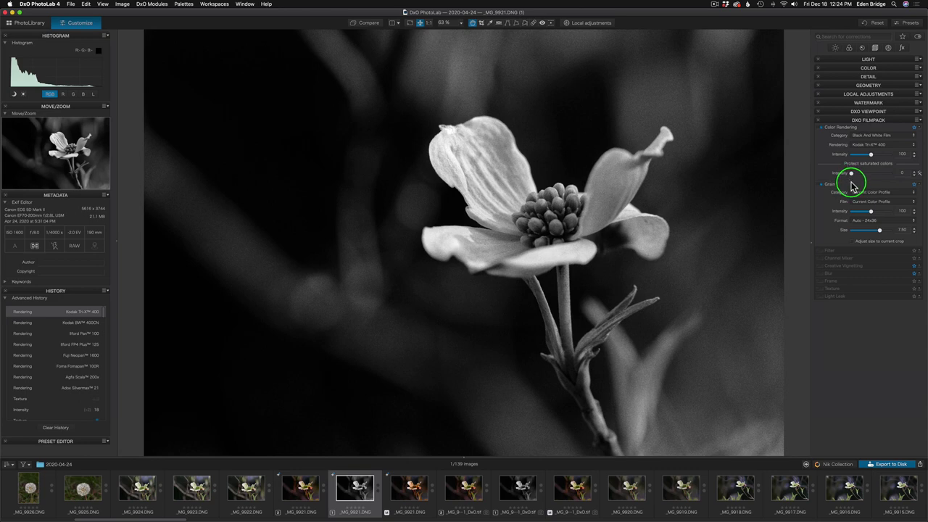
Step: Try the Channel Mixer by shifting the Red, Green and Yellow channels, including Red at 75, and turn Channel Mixer off again
click(850, 259)
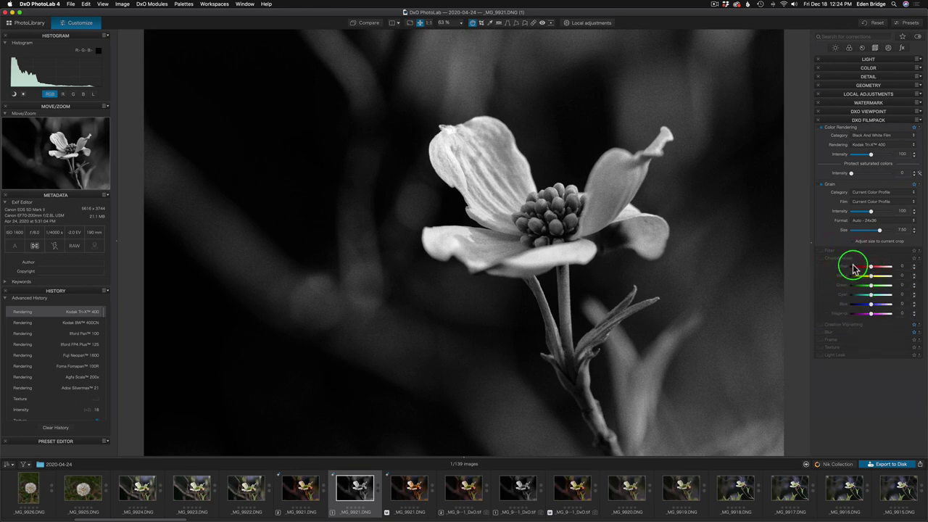
drag(872, 268, 885, 266)
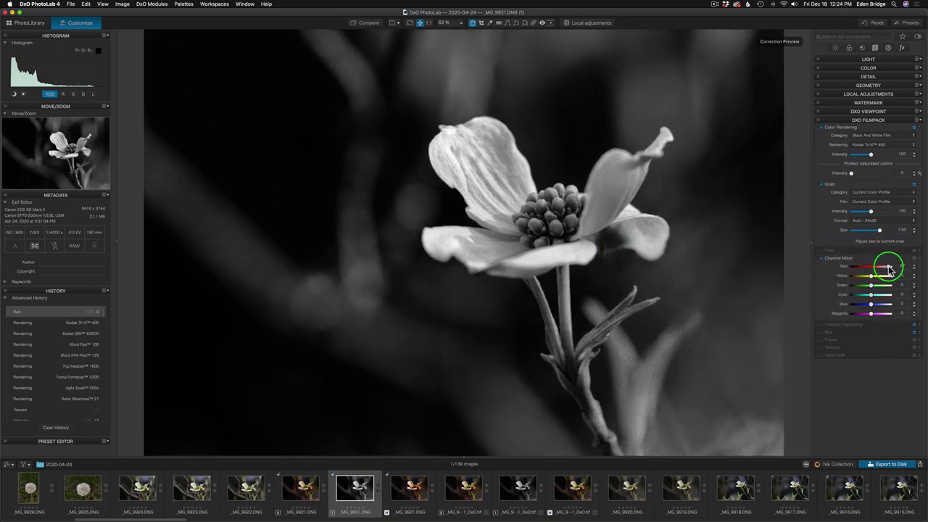
drag(885, 266, 864, 269)
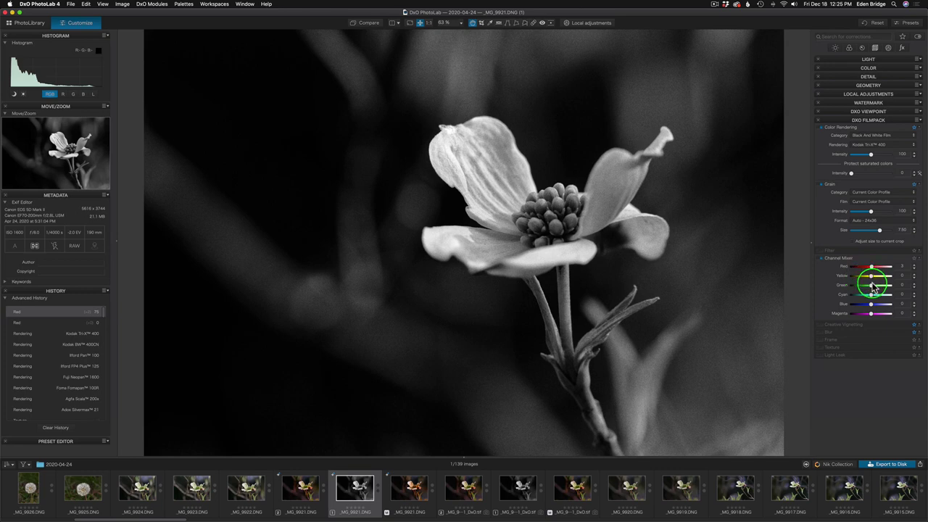
mouse_move(872, 286)
mouse_down()
mouse_move(851, 282)
mouse_move(876, 289)
mouse_move(870, 294)
mouse_move(884, 281)
mouse_move(873, 276)
mouse_up()
click(821, 258)
click(831, 260)
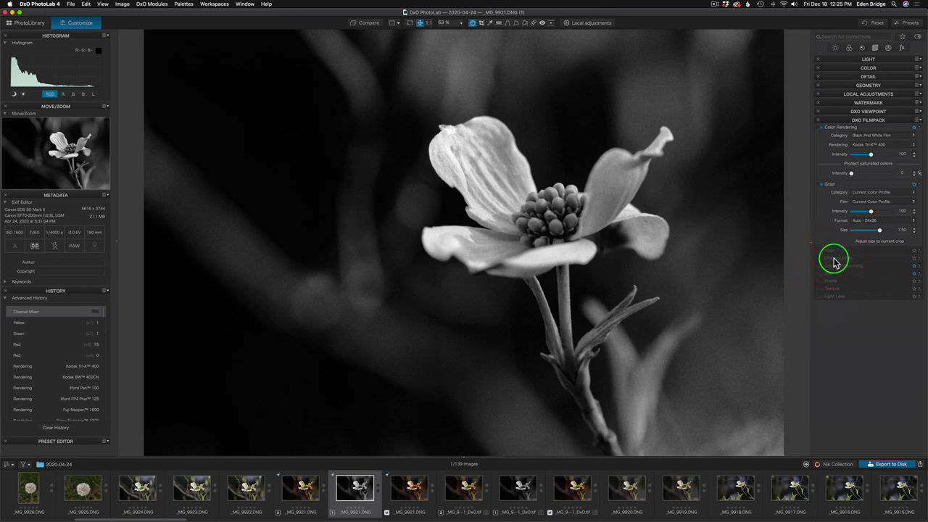
Step: Try the Polaroid 667 rendering, vary its intensity up and down to 54, and return the intensity to 100
click(884, 144)
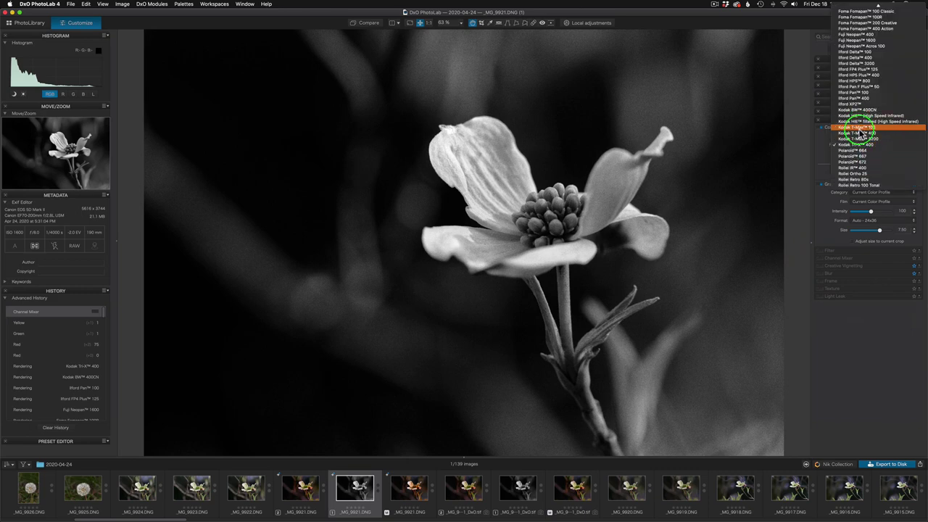
click(860, 156)
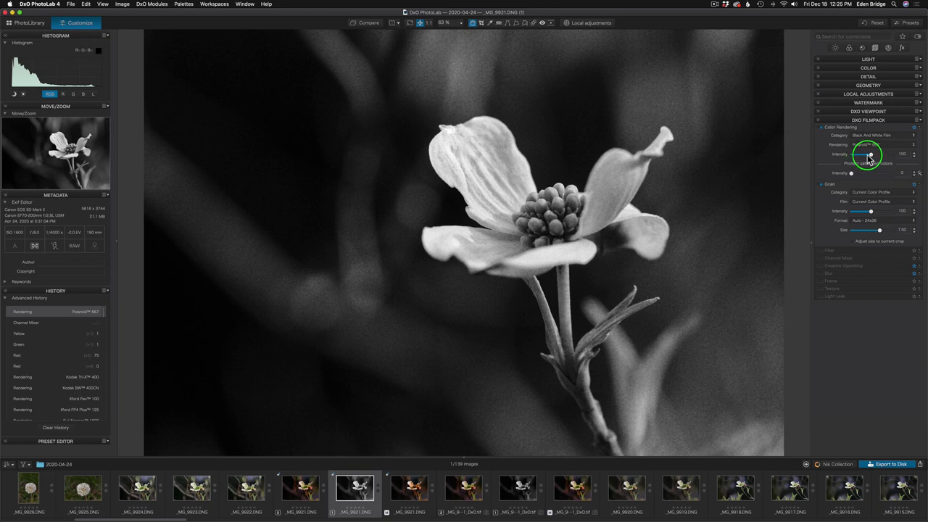
mouse_move(872, 157)
mouse_down()
mouse_move(896, 161)
mouse_move(889, 152)
mouse_move(853, 152)
mouse_move(876, 157)
mouse_move(870, 151)
mouse_up()
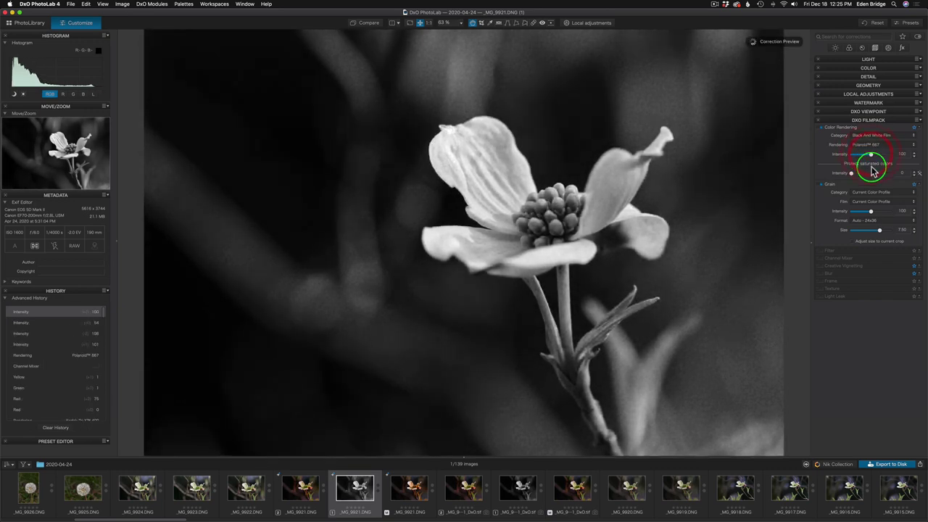
Step: Try black-and-white film grain with Adox CHS 100 II, look through the other grain films, and restore the Current Color Profile grain
click(872, 202)
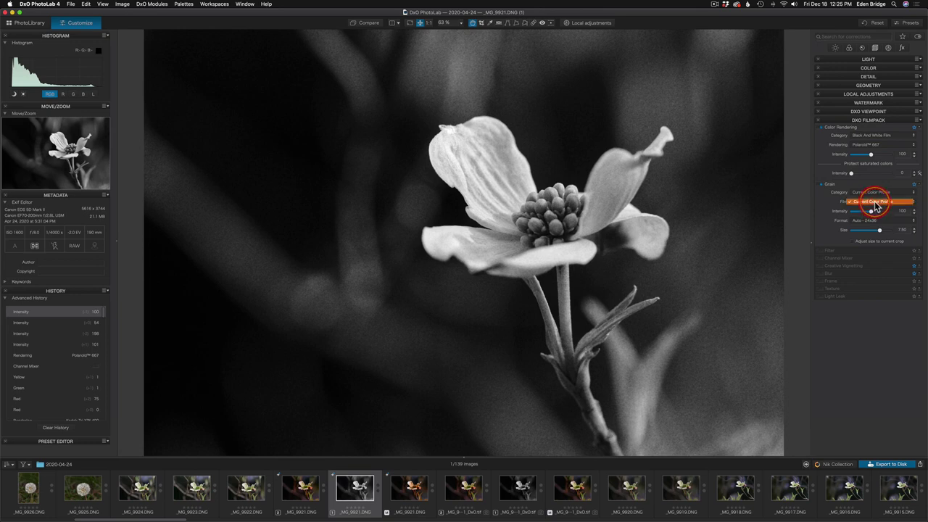
click(848, 202)
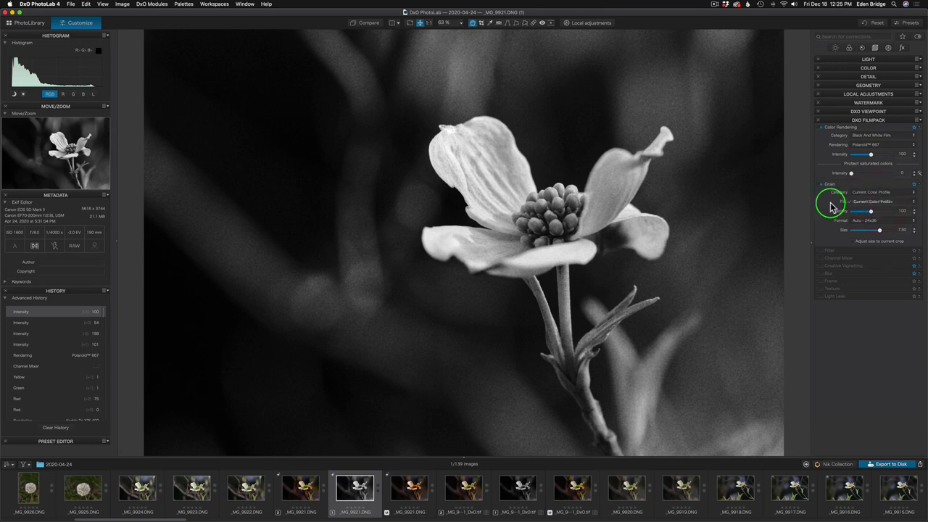
click(873, 197)
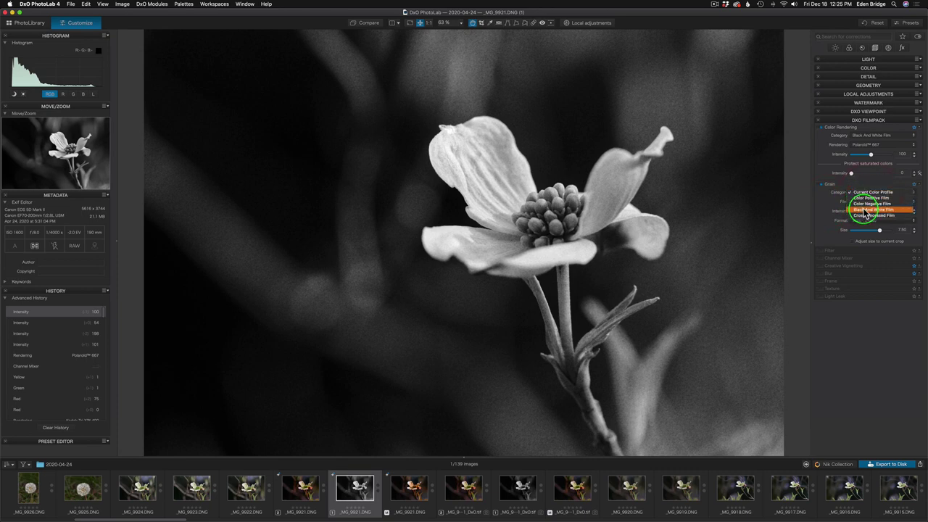
click(864, 210)
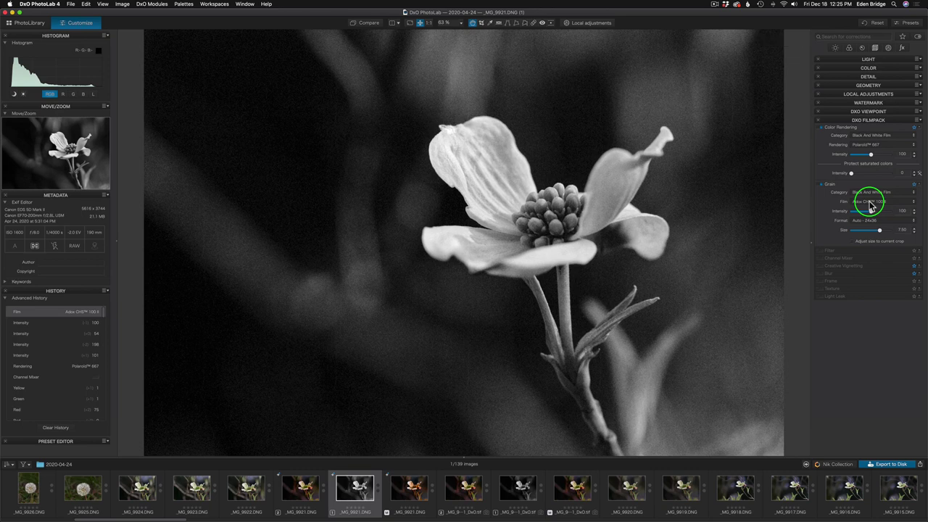
click(870, 192)
click(835, 195)
click(864, 201)
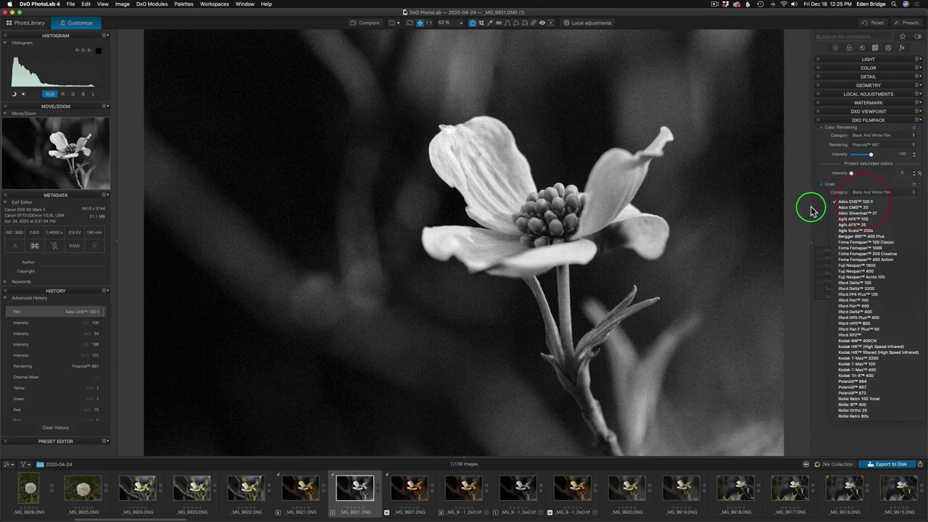
click(811, 210)
click(885, 193)
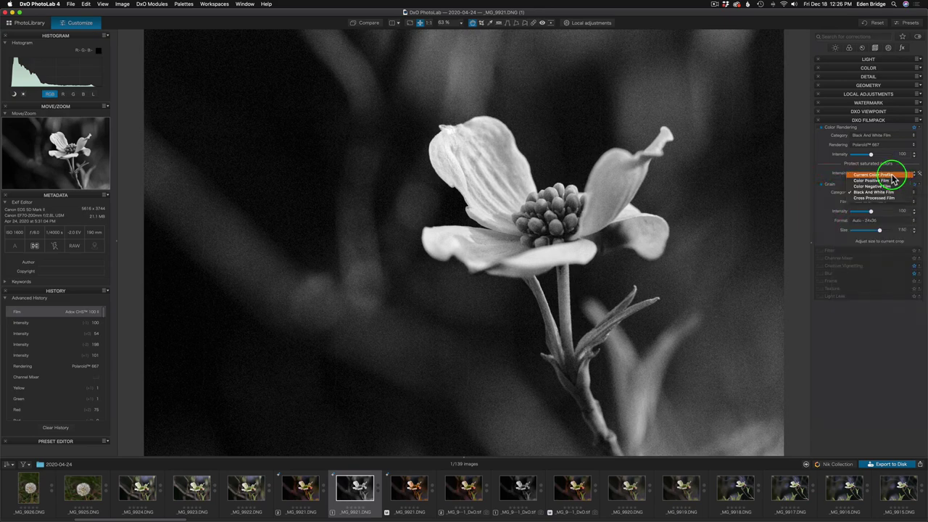
click(892, 176)
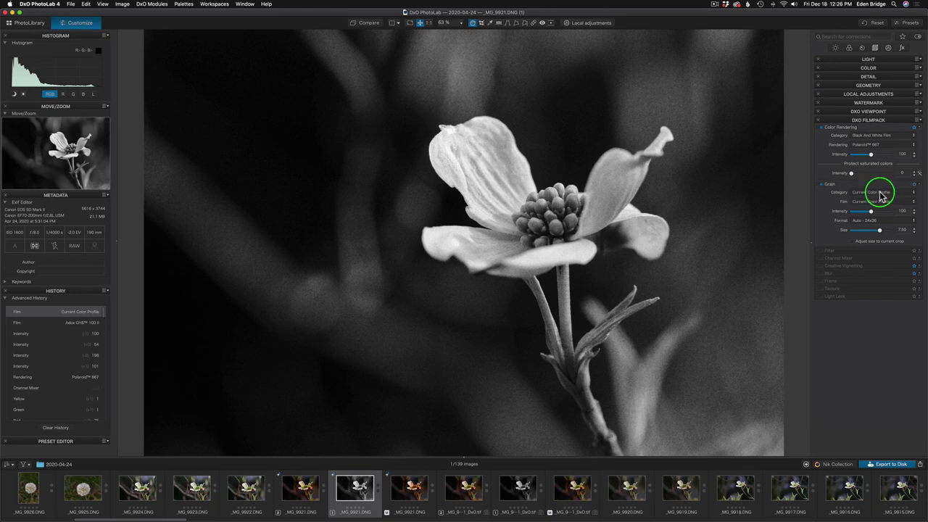
Step: Apply the Fuji Neopan Acros 100 black-and-white rendering to the photo
click(883, 145)
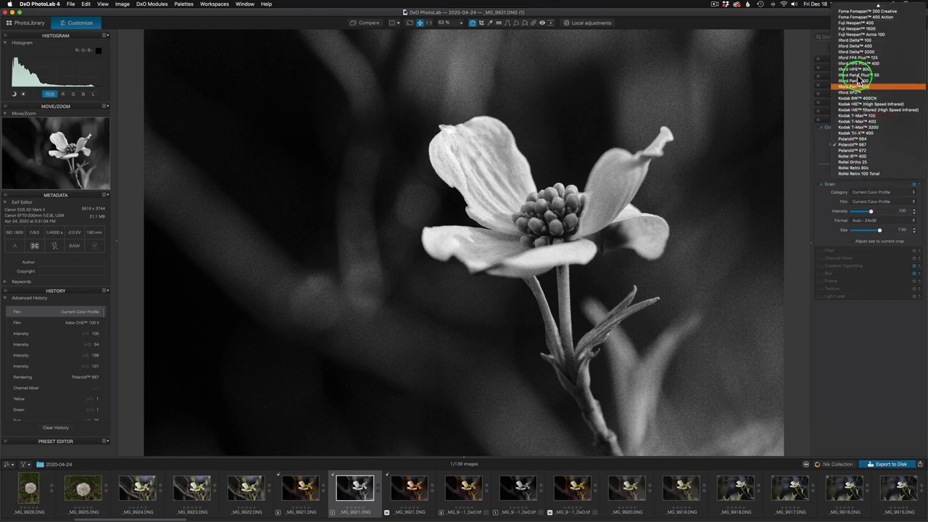
click(855, 35)
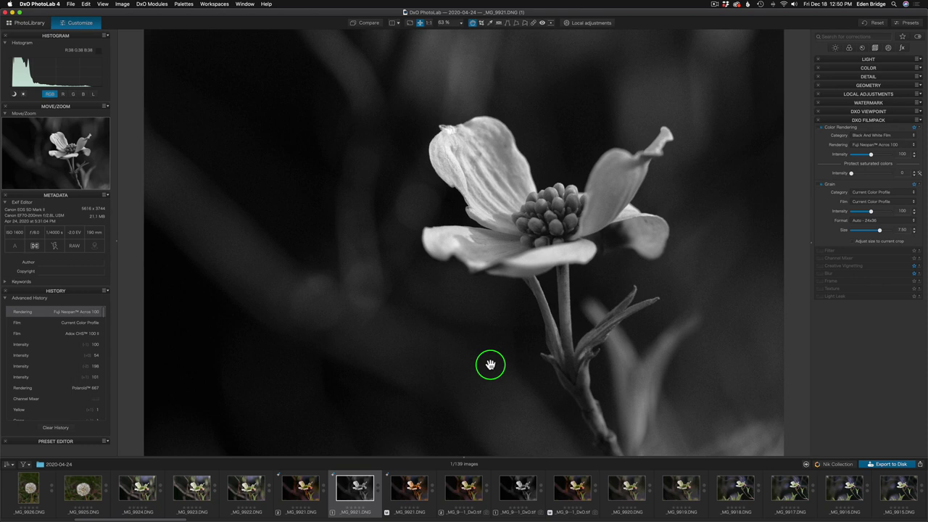
Step: Switch to the color master version of _MG_9921.DNG and view the available preset categories
click(409, 491)
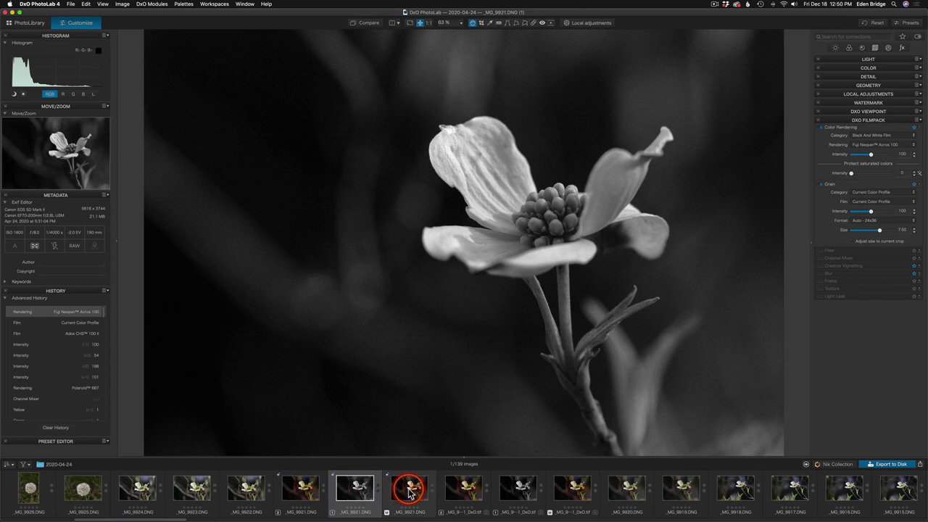
click(910, 23)
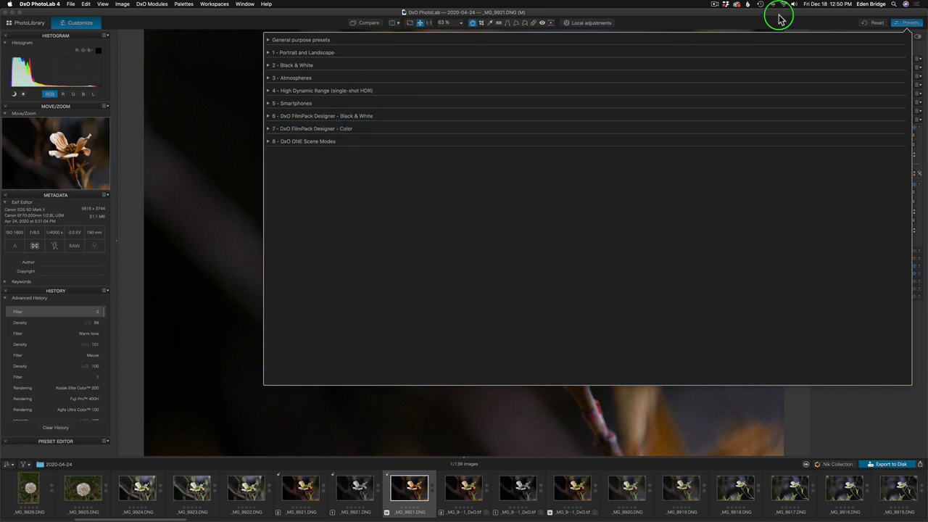
click(901, 23)
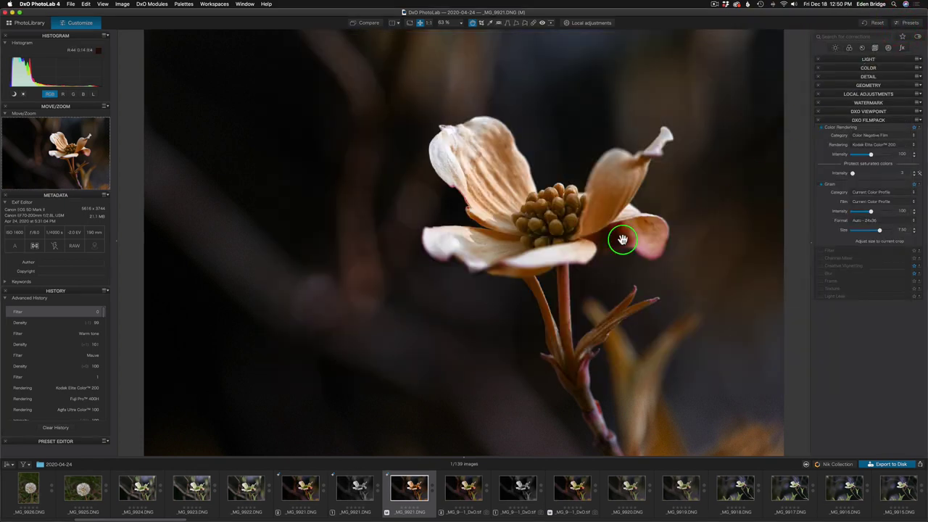